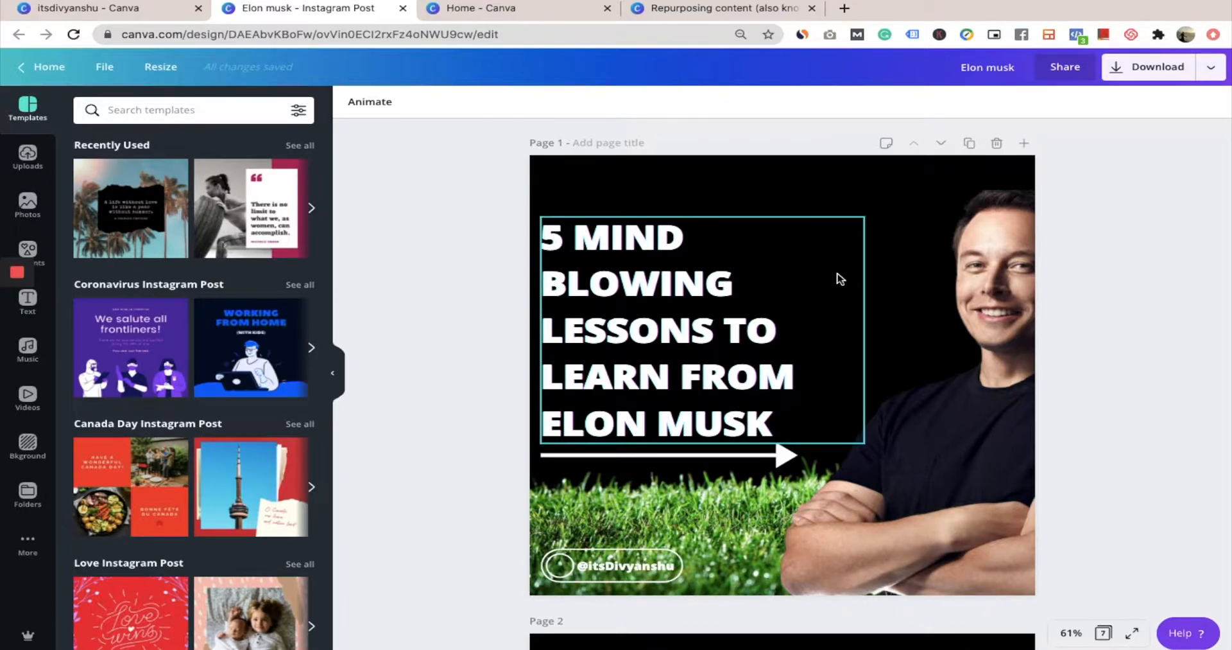
Download all seven pages of the Elon Musk design as a PDF Standard file
{"action": "left_click", "coordinate": [1125, 79]}
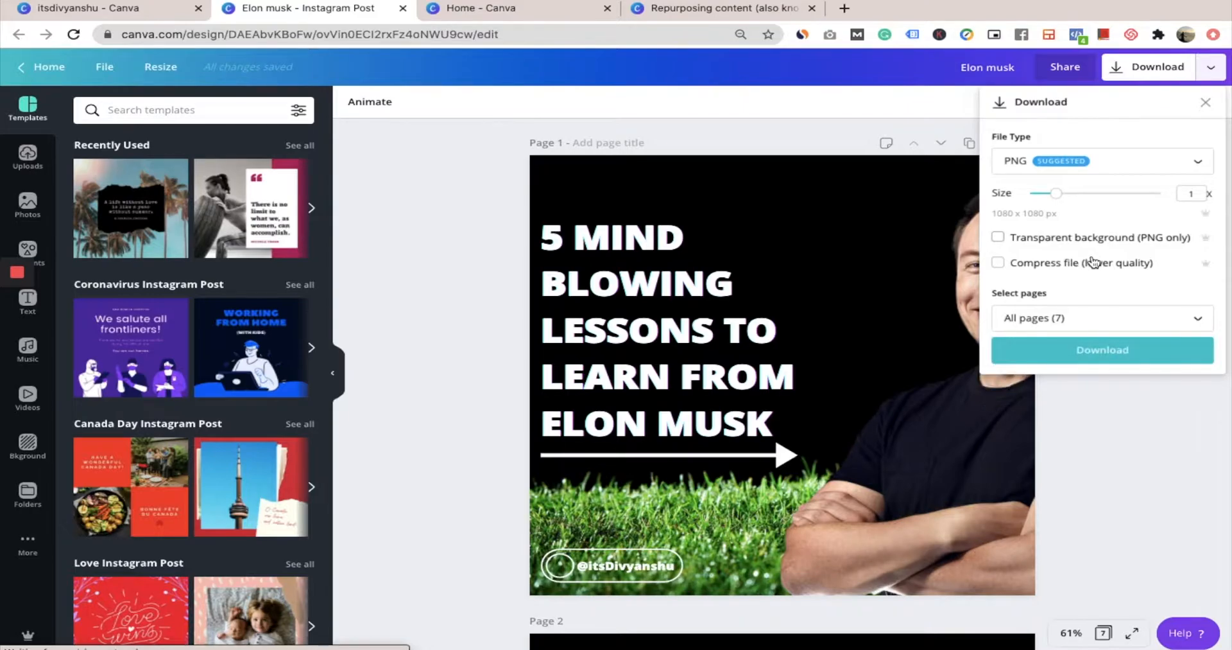
{"action": "left_click", "coordinate": [1063, 321]}
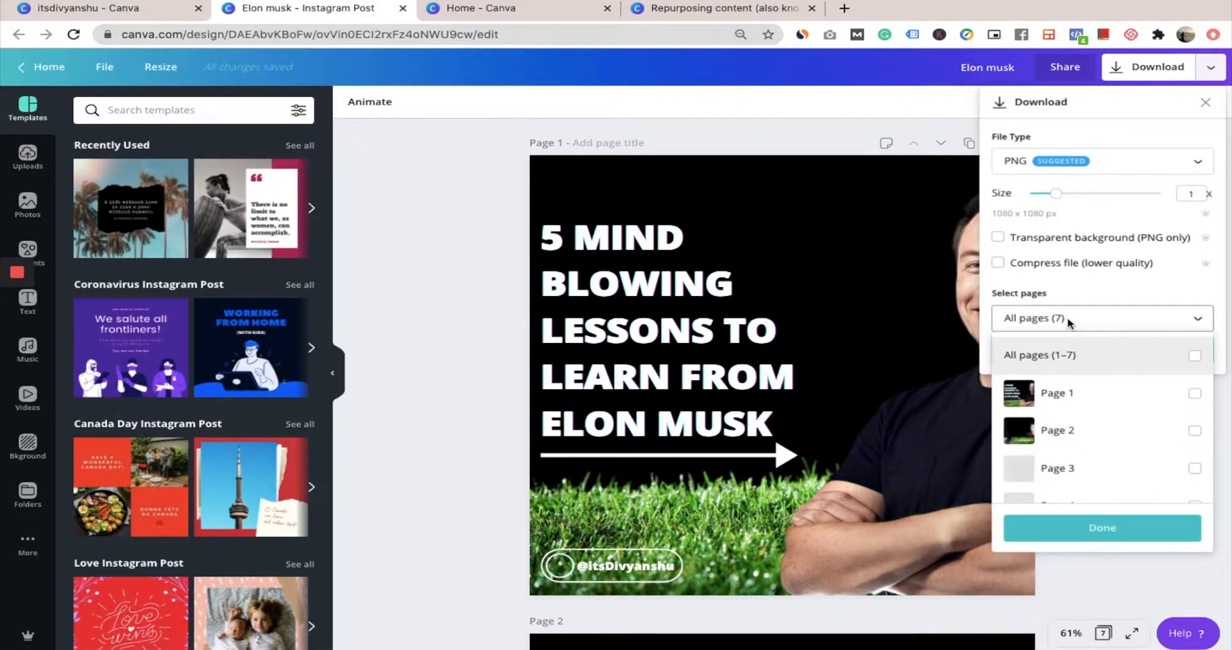
{"action": "left_click", "coordinate": [1067, 321]}
{"action": "left_click", "coordinate": [1036, 174]}
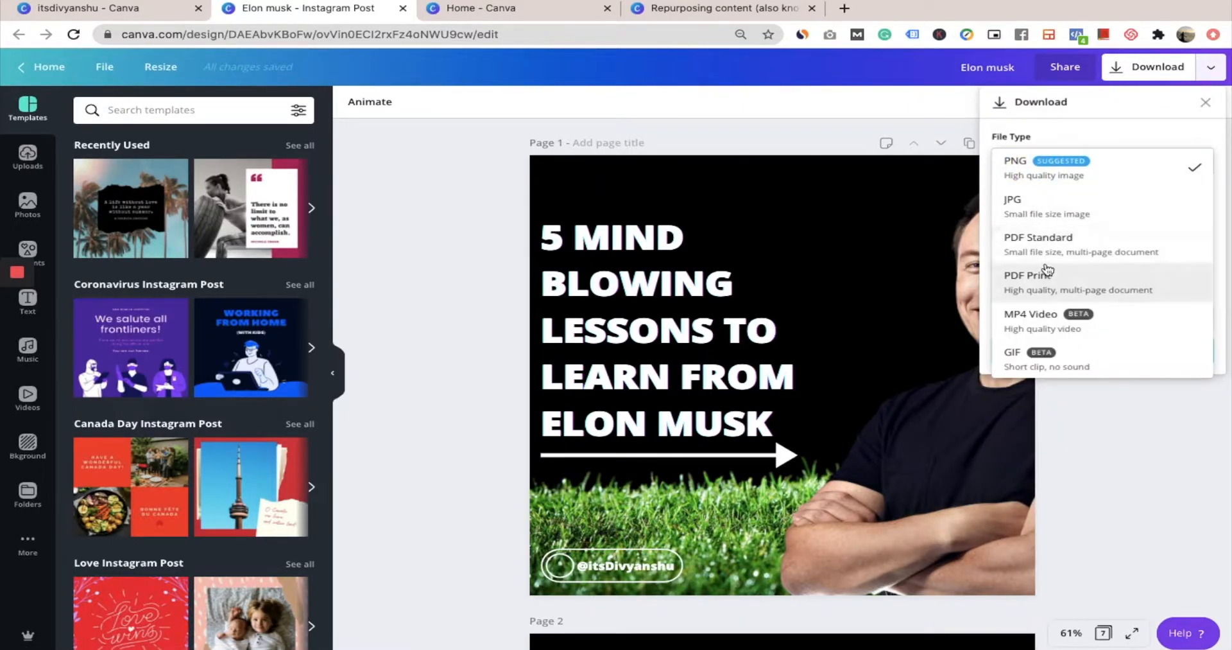
{"action": "left_click", "coordinate": [1046, 246]}
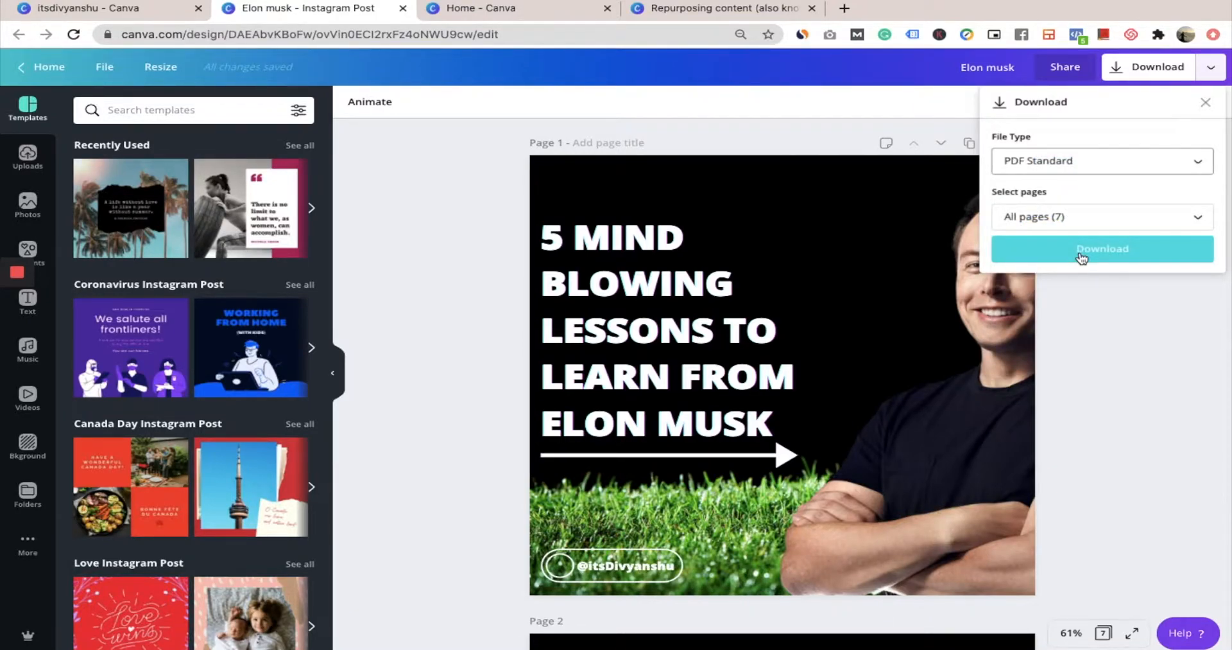
{"action": "left_click", "coordinate": [1082, 257]}
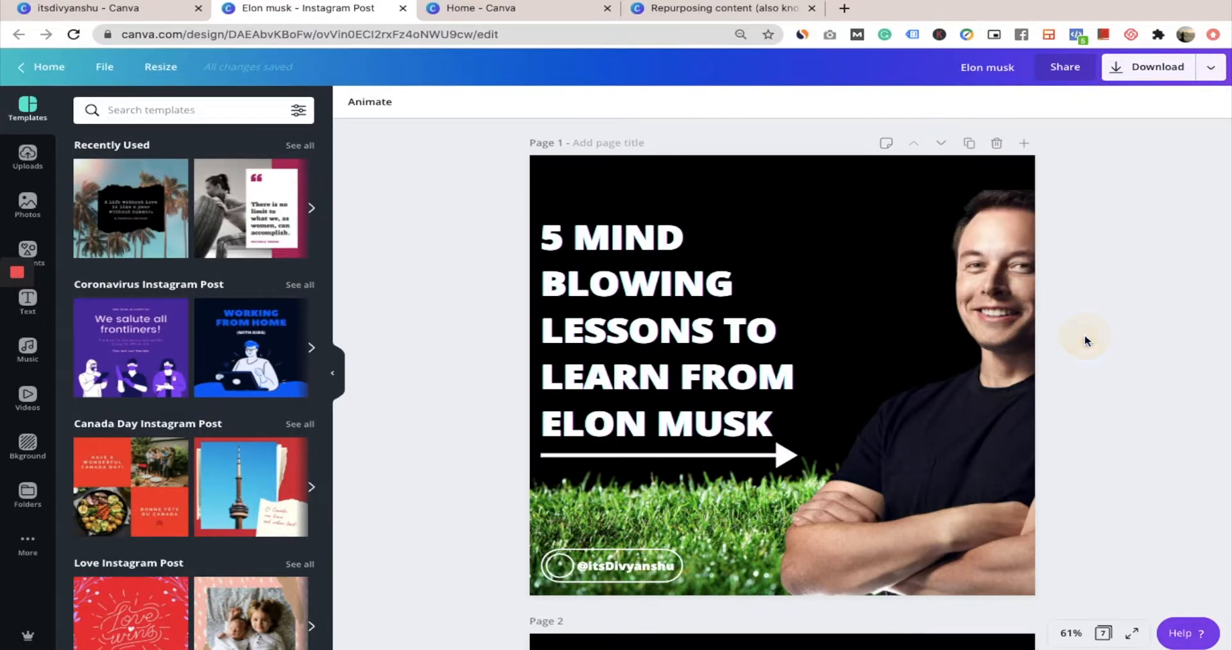
{"action": "scroll", "coordinate": [955, 358], "scroll_direction": "down", "scroll_amount": 3}
{"action": "scroll", "coordinate": [955, 360], "scroll_direction": "down", "scroll_amount": 4}
{"action": "scroll", "coordinate": [955, 359], "scroll_direction": "up", "scroll_amount": 6}
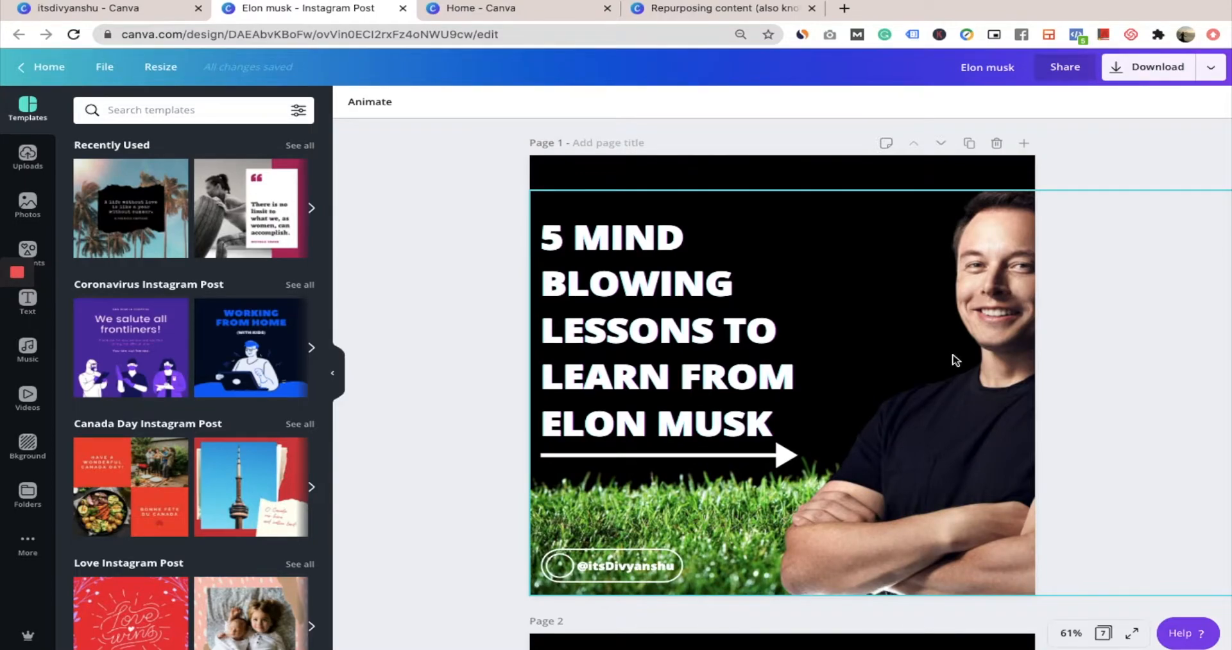
Open the published LinkedIn post with the "5 Mind blowing lessons to learn from Elon Musk" document in a new browser tab
{"action": "left_click", "coordinate": [844, 8]}
{"action": "type", "text": "i"}
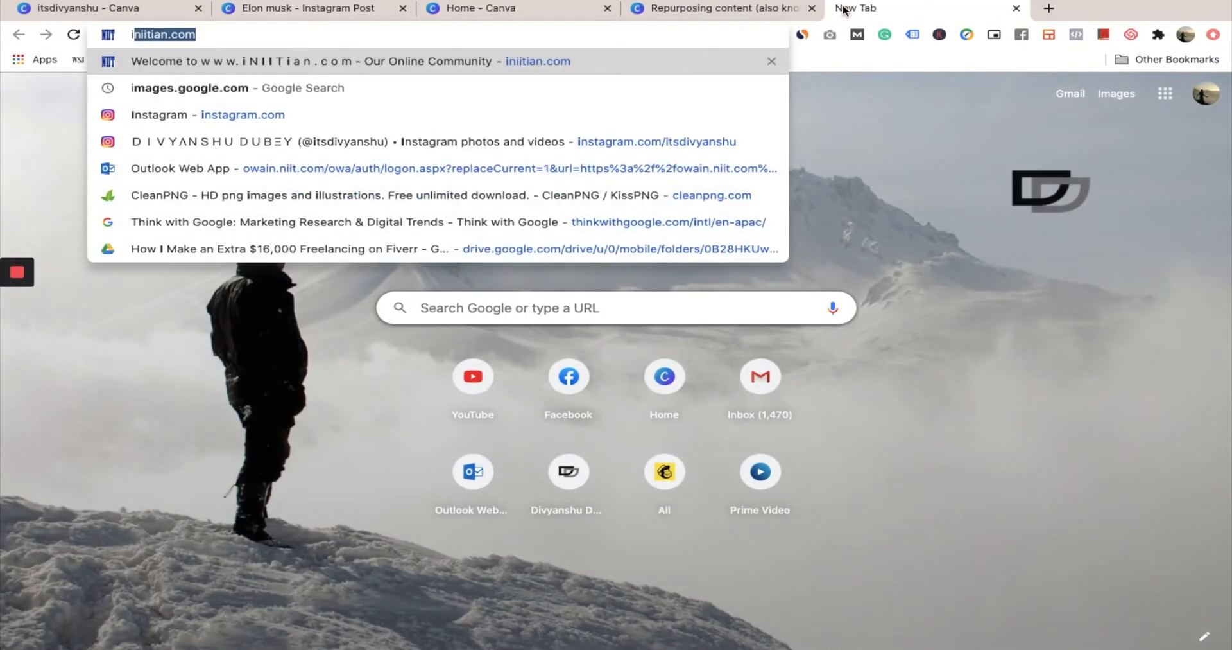
{"action": "key", "text": "BackSpace"}
{"action": "key", "text": "BackSpace"}
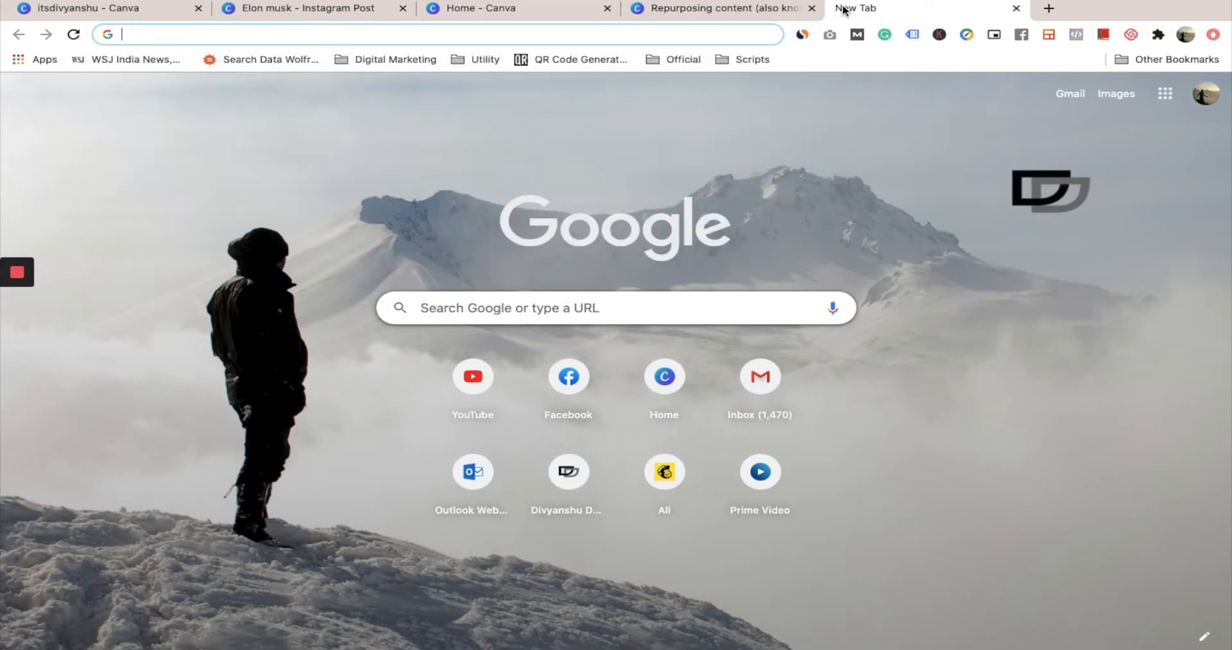
{"action": "left_click", "coordinate": [733, 153]}
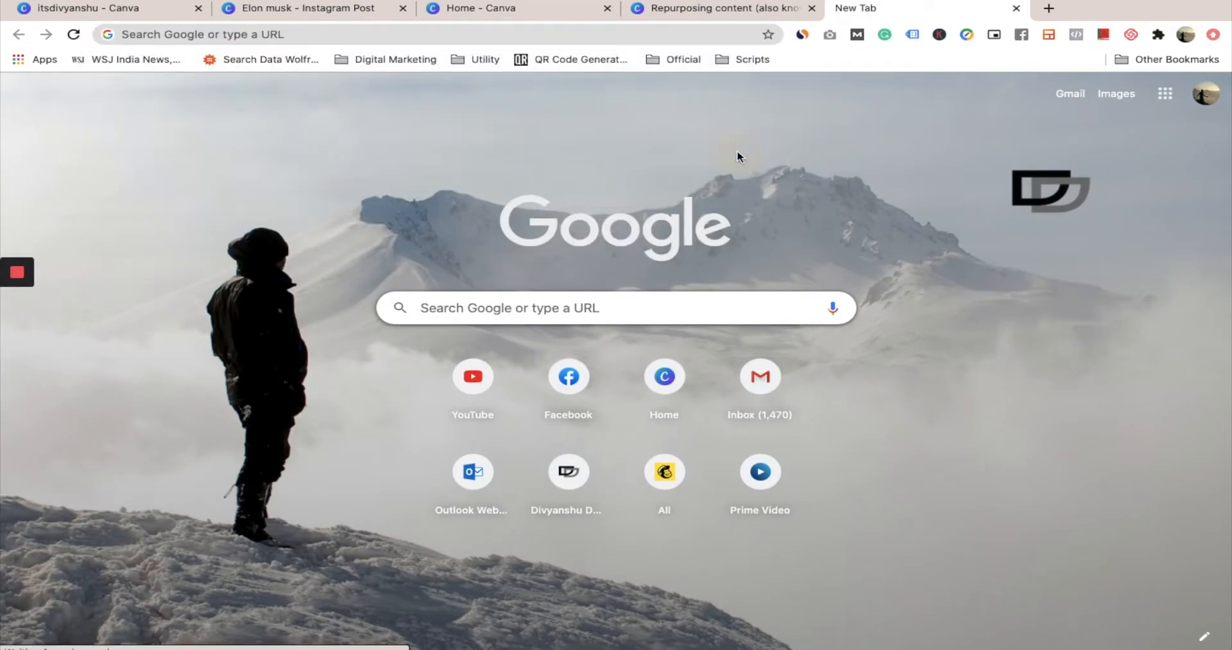
{"action": "left_click", "coordinate": [510, 35]}
{"action": "type", "text": "itsdi"}
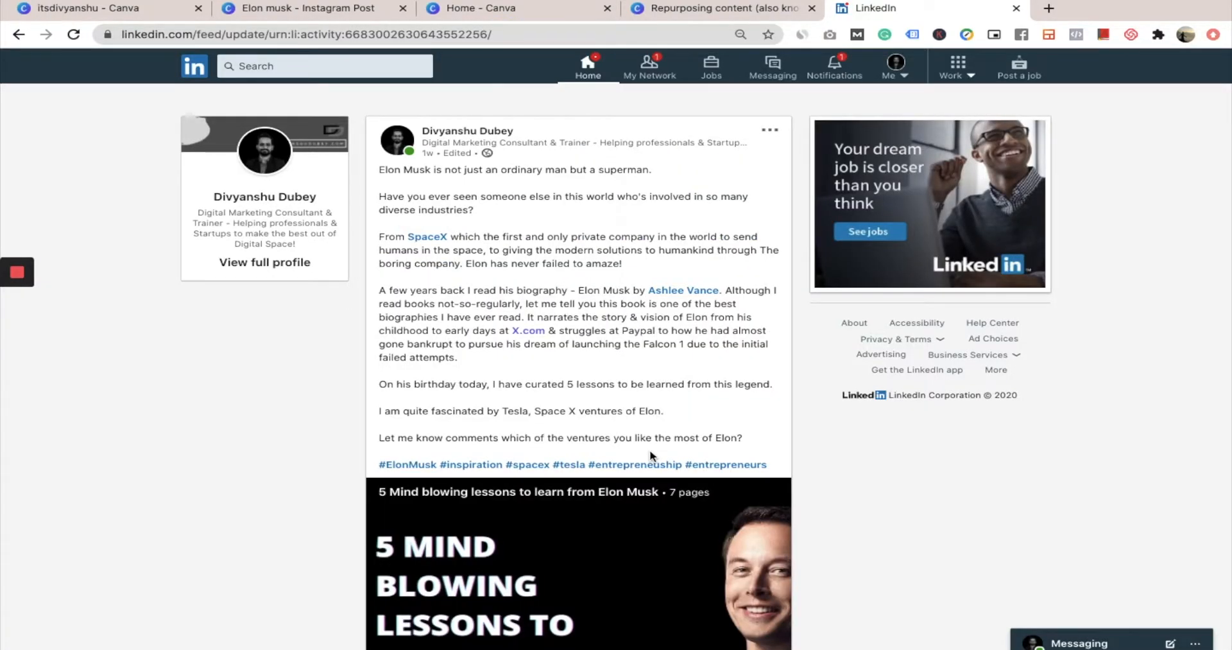
Page through the slides of the Elon Musk document carousel in the LinkedIn post
{"action": "scroll", "coordinate": [652, 456], "scroll_direction": "down", "scroll_amount": 4}
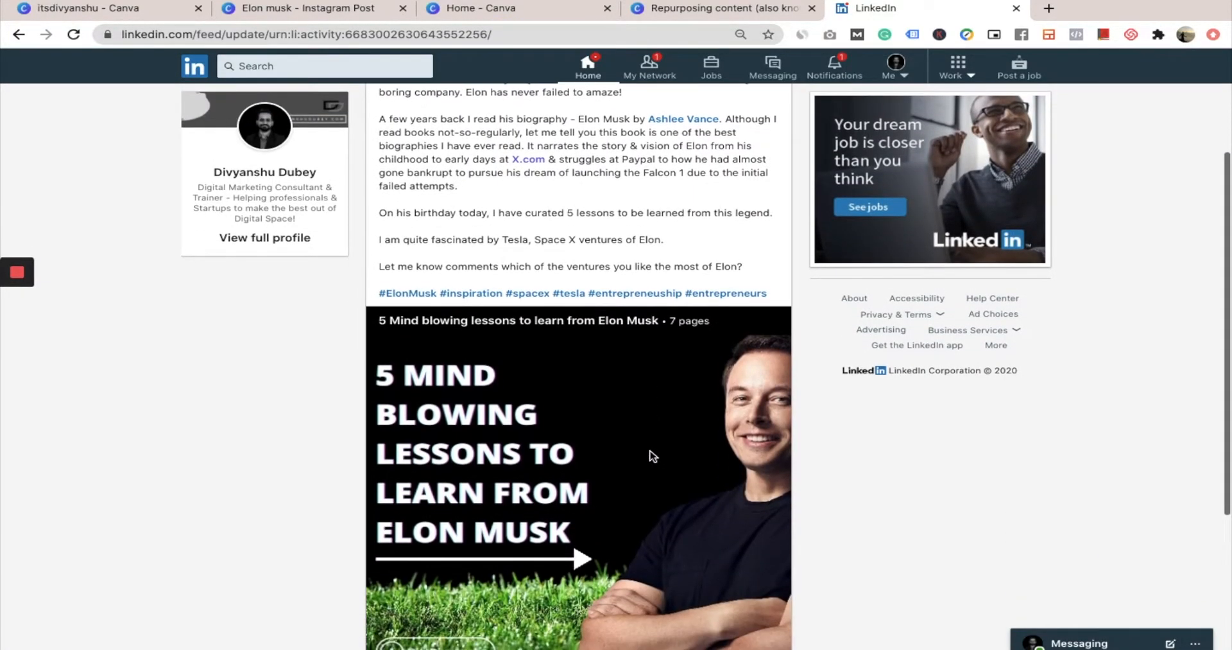
{"action": "scroll", "coordinate": [653, 456], "scroll_direction": "down", "scroll_amount": 1}
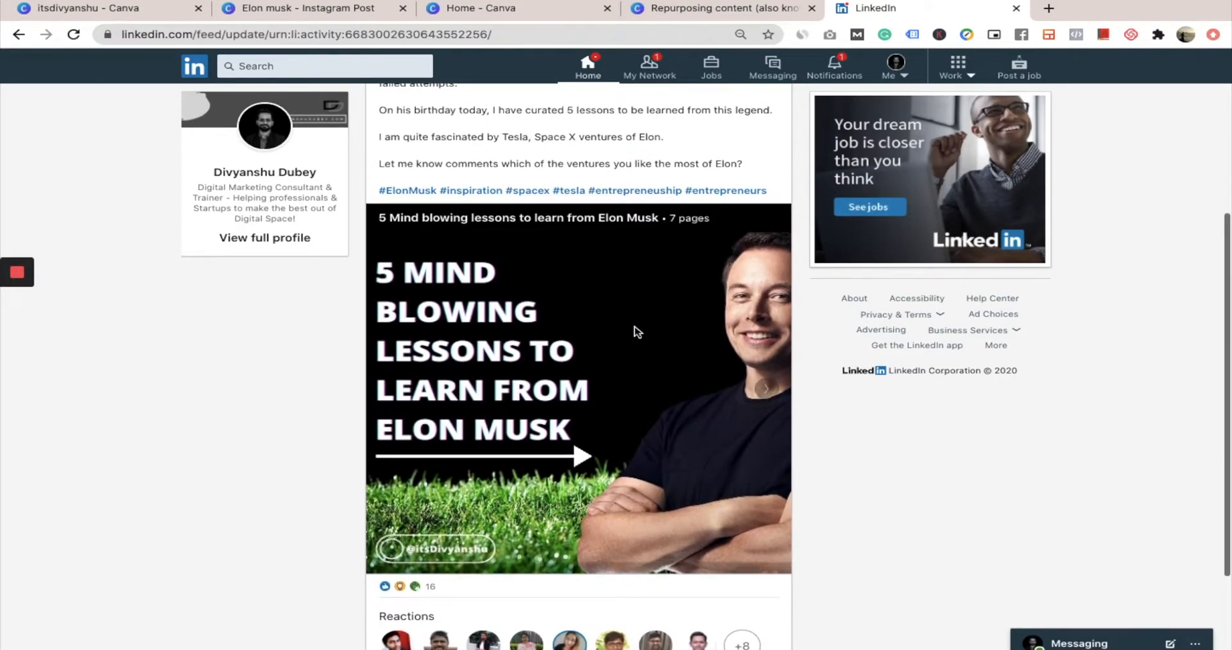
{"action": "mouse_move", "coordinate": [718, 404]}
{"action": "left_click", "coordinate": [767, 388]}
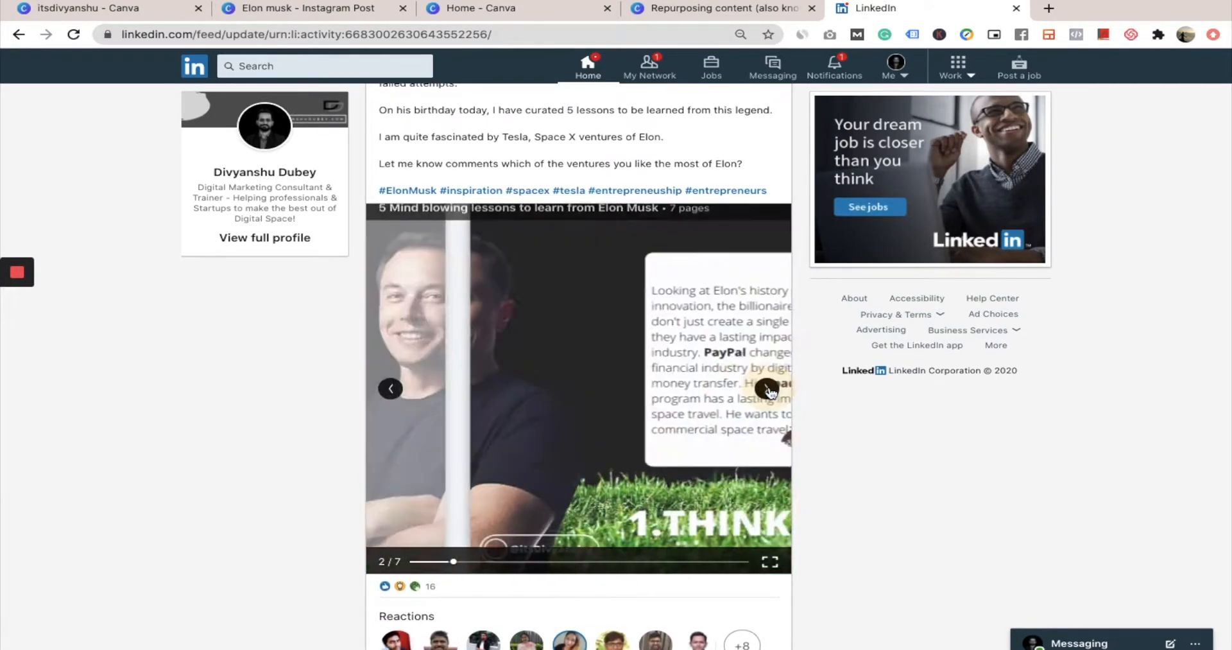
{"action": "left_click", "coordinate": [767, 388]}
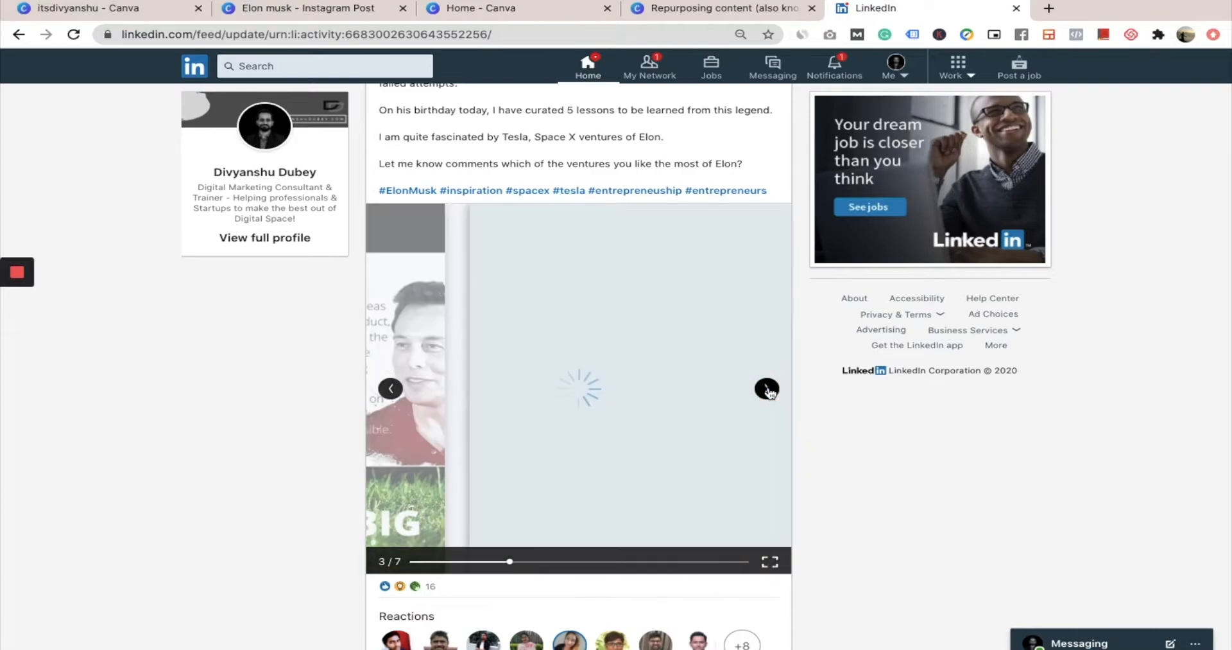
{"action": "left_click", "coordinate": [768, 389]}
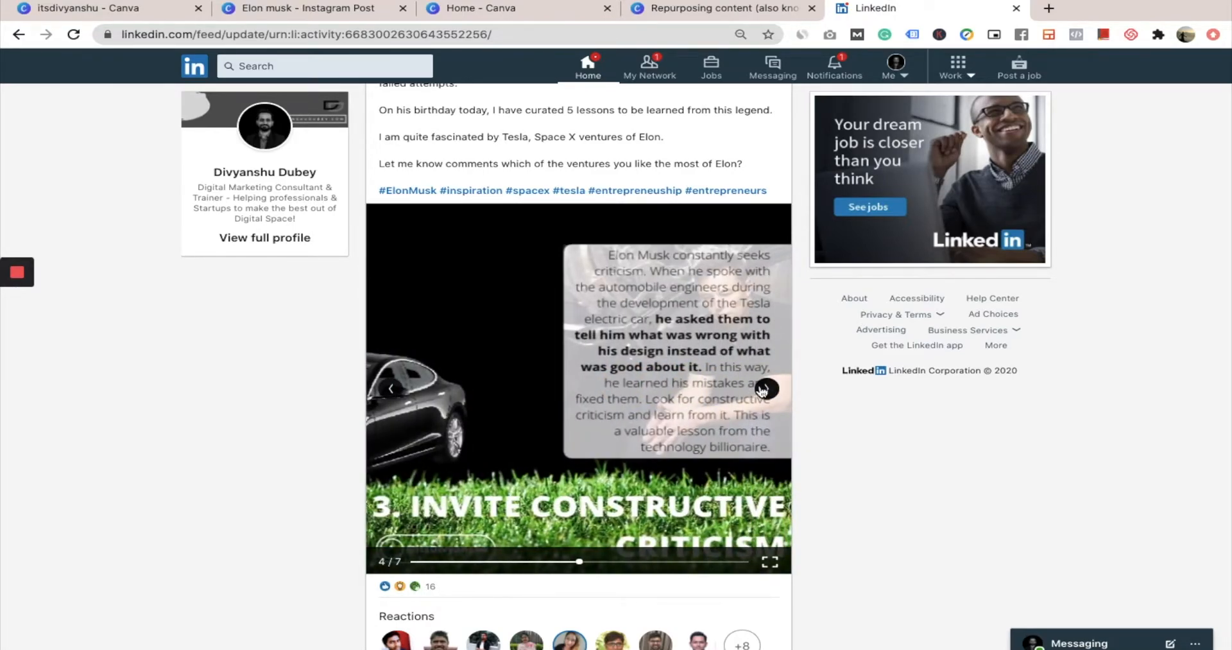
{"action": "left_click", "coordinate": [768, 389]}
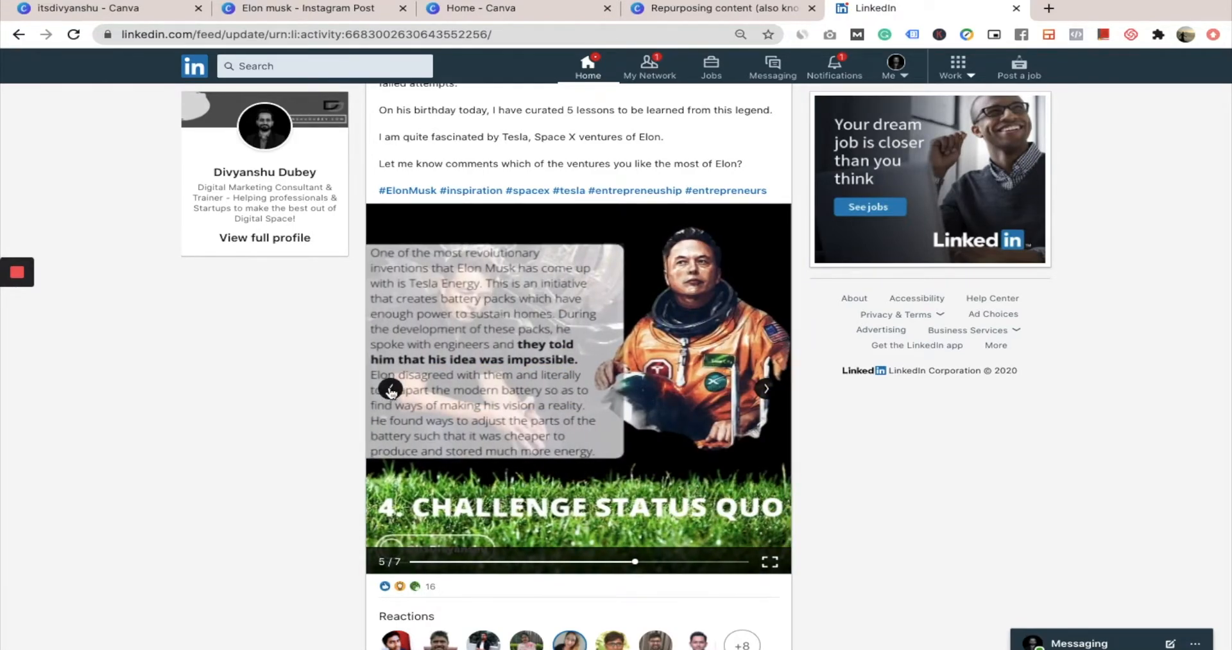
{"action": "left_click", "coordinate": [765, 389]}
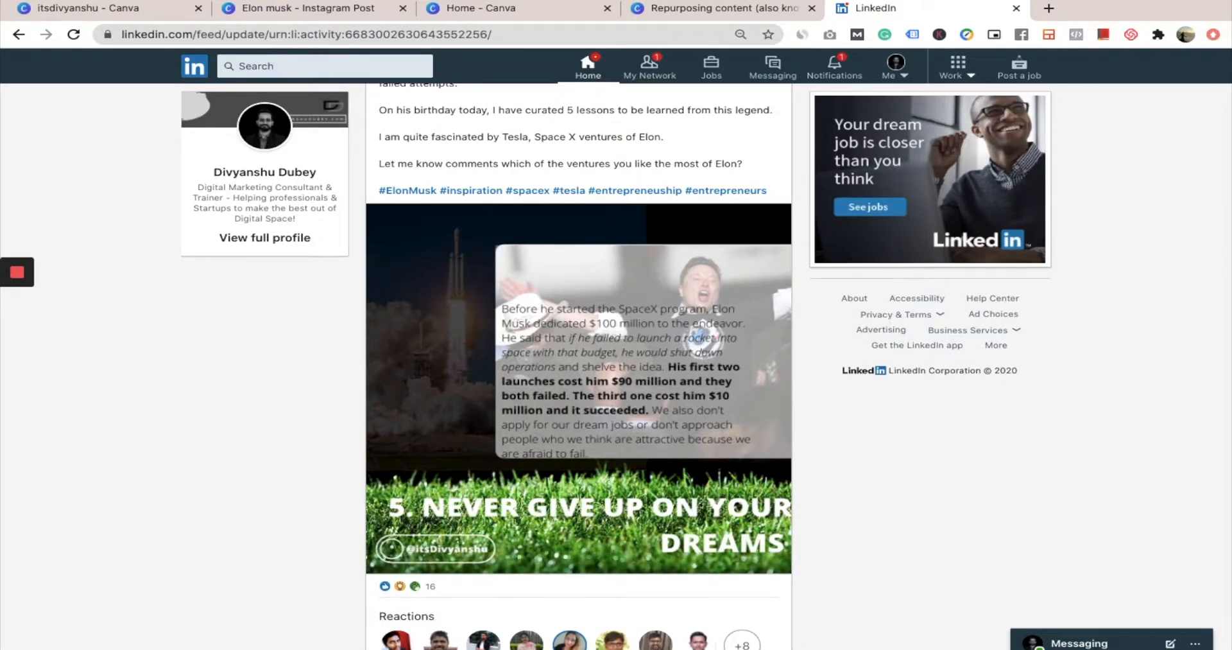
Switch back to the Elon Musk Instagram post in Canva and look through the available resize formats
{"action": "left_click", "coordinate": [322, 11]}
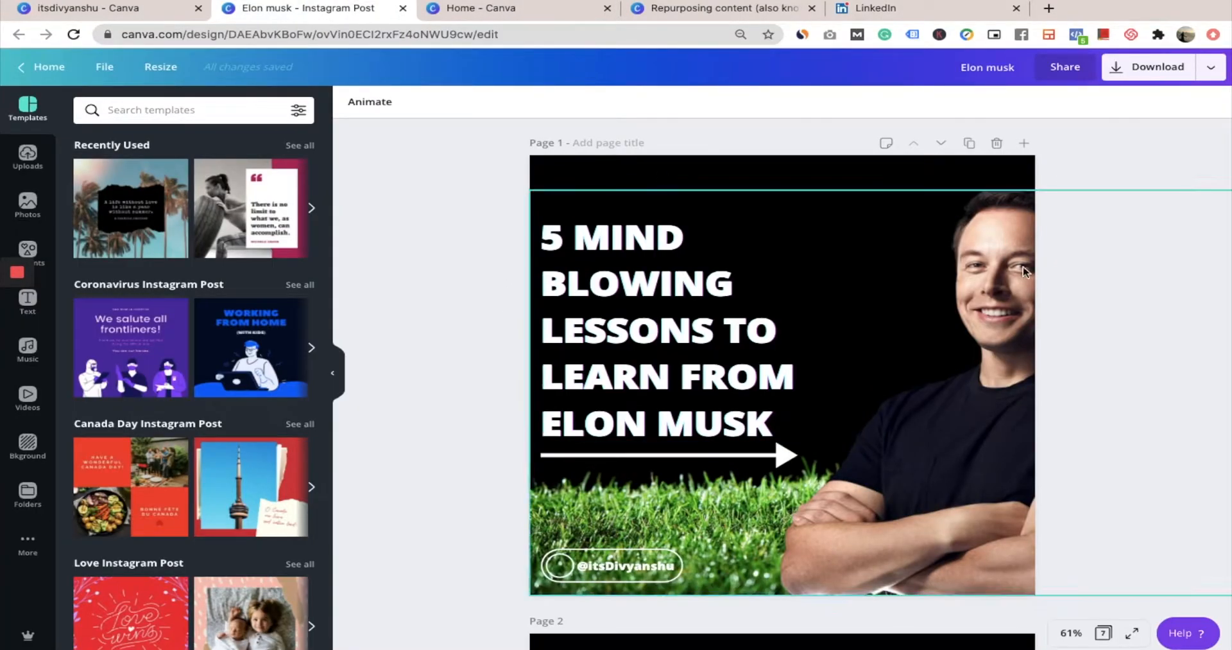
{"action": "scroll", "coordinate": [794, 412], "scroll_direction": "down", "scroll_amount": 3}
{"action": "scroll", "coordinate": [793, 413], "scroll_direction": "up", "scroll_amount": 3}
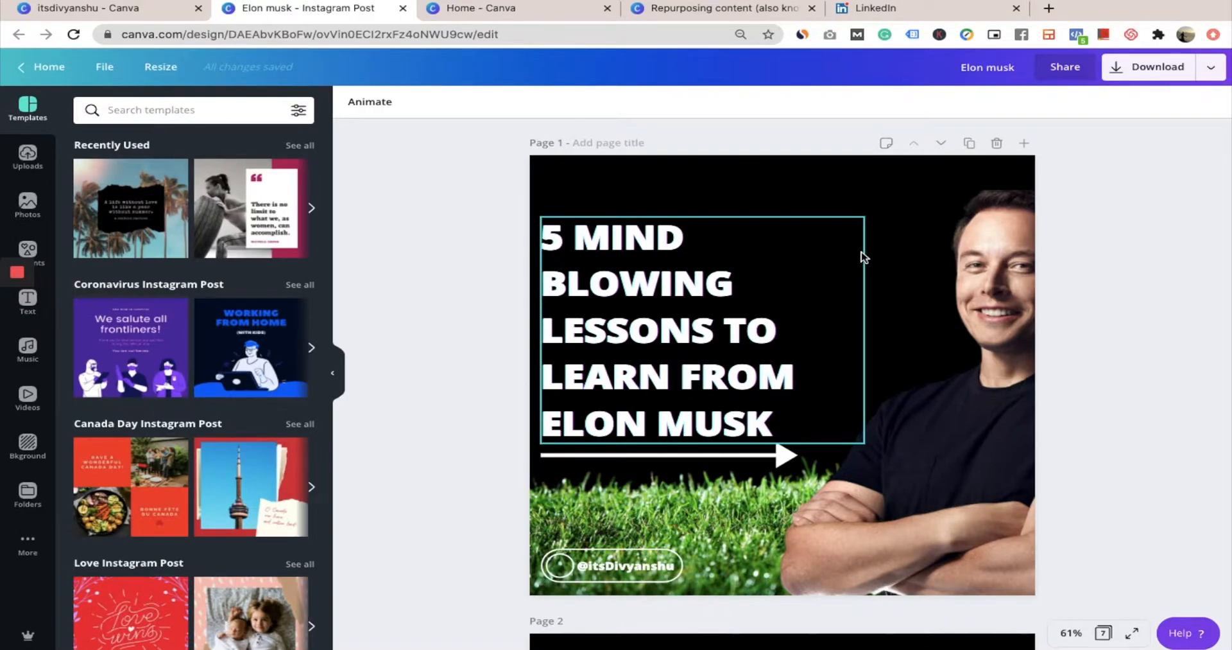
{"action": "left_click", "coordinate": [160, 66]}
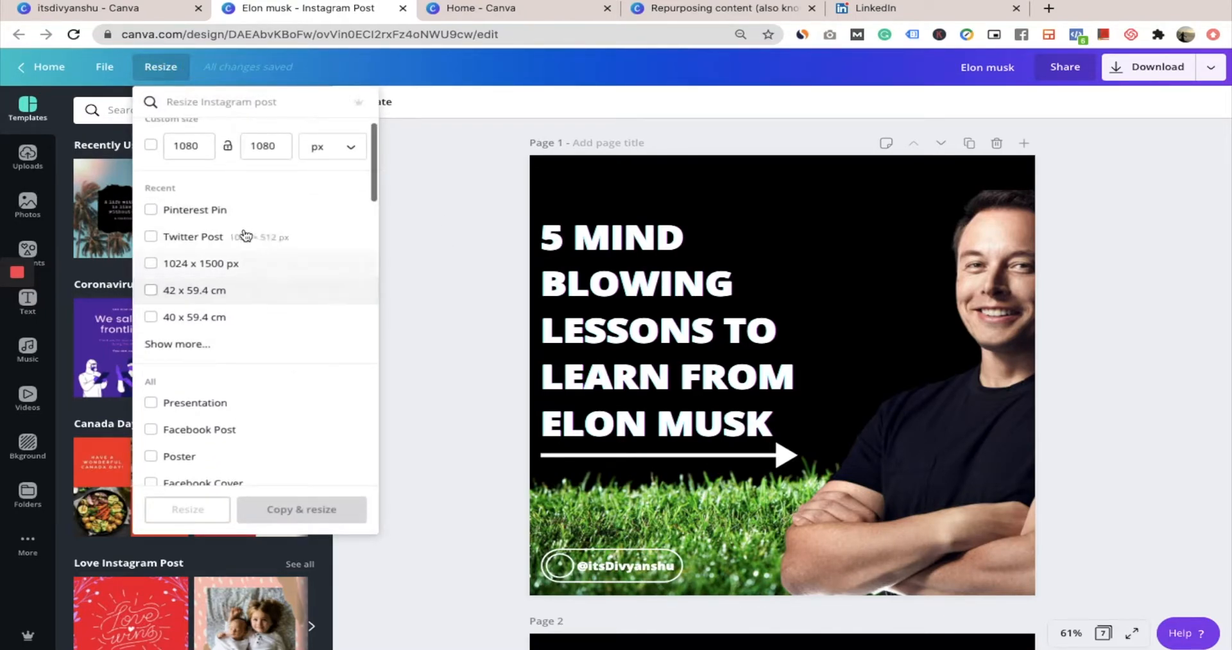
{"action": "scroll", "coordinate": [242, 325], "scroll_direction": "down", "scroll_amount": 2}
{"action": "scroll", "coordinate": [241, 327], "scroll_direction": "down", "scroll_amount": 1}
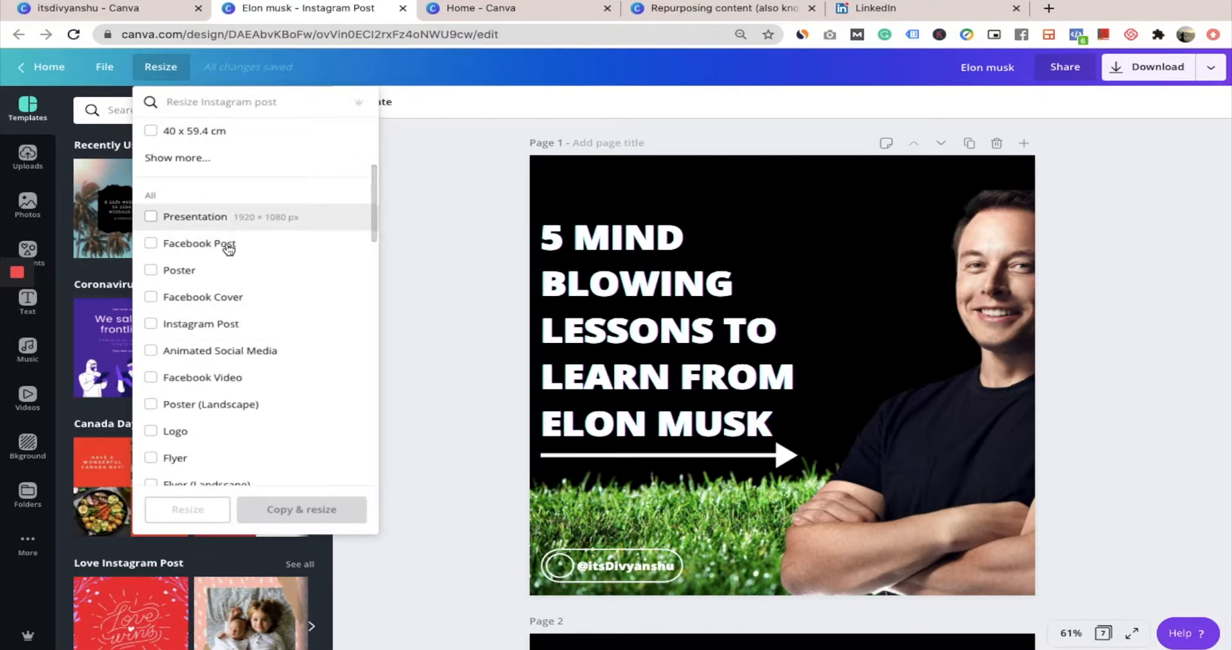
{"action": "scroll", "coordinate": [247, 398], "scroll_direction": "down", "scroll_amount": 2}
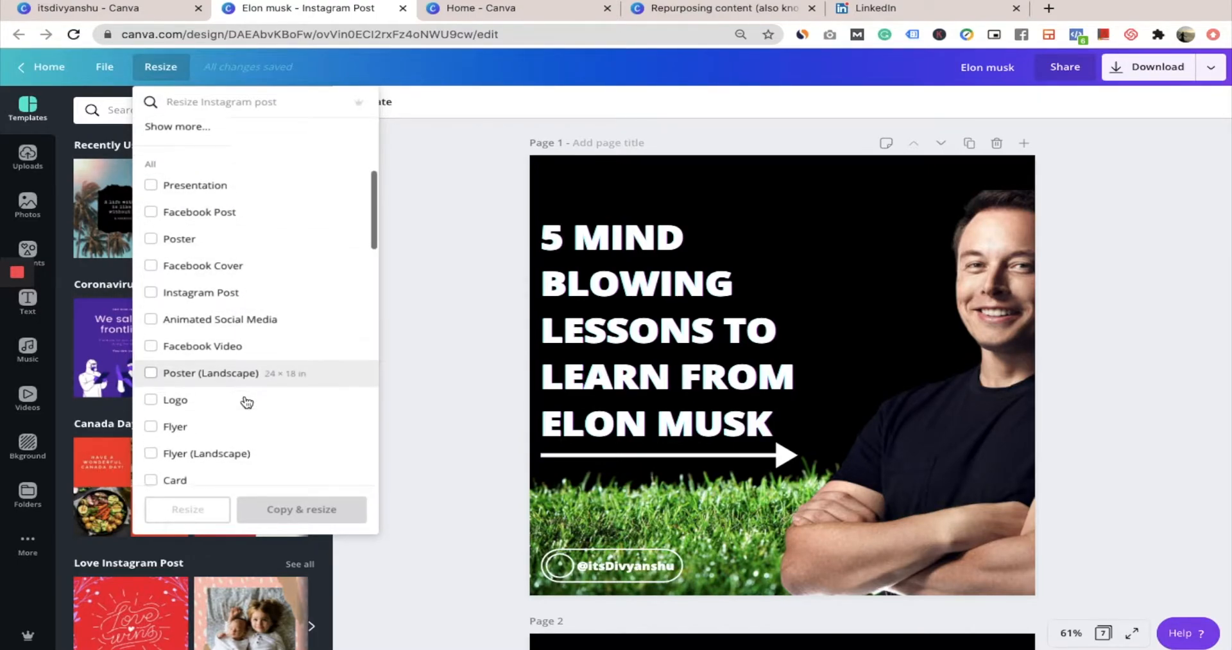
{"action": "scroll", "coordinate": [246, 402], "scroll_direction": "down", "scroll_amount": 3}
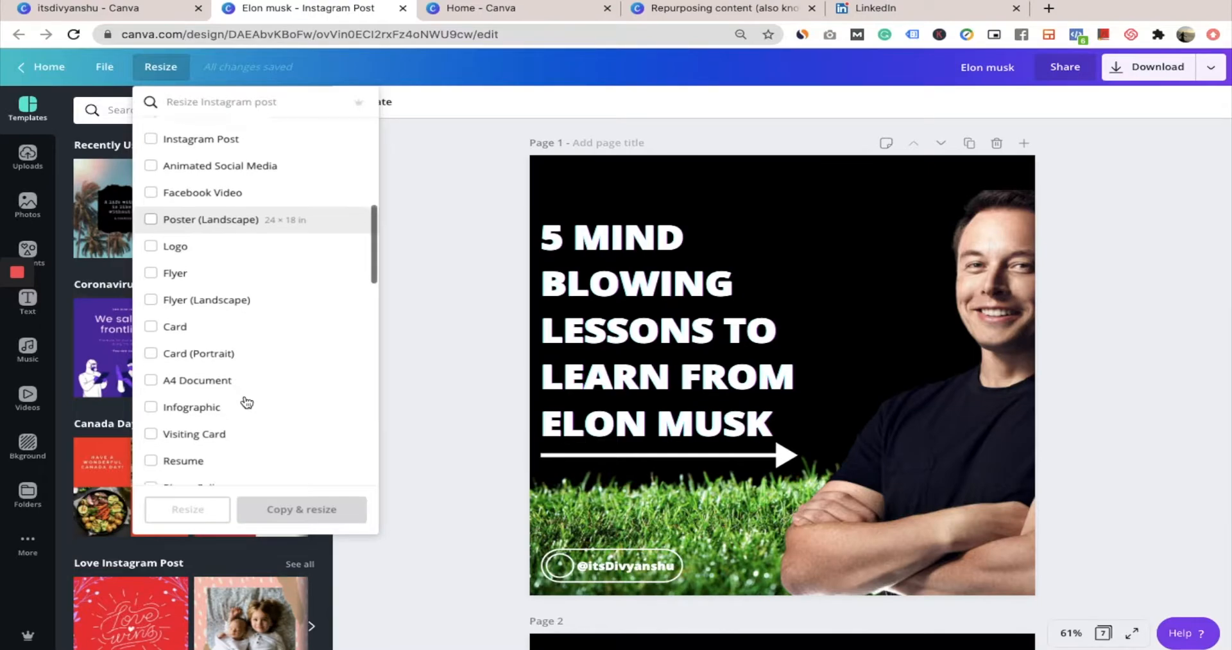
{"action": "scroll", "coordinate": [246, 402], "scroll_direction": "down", "scroll_amount": 5}
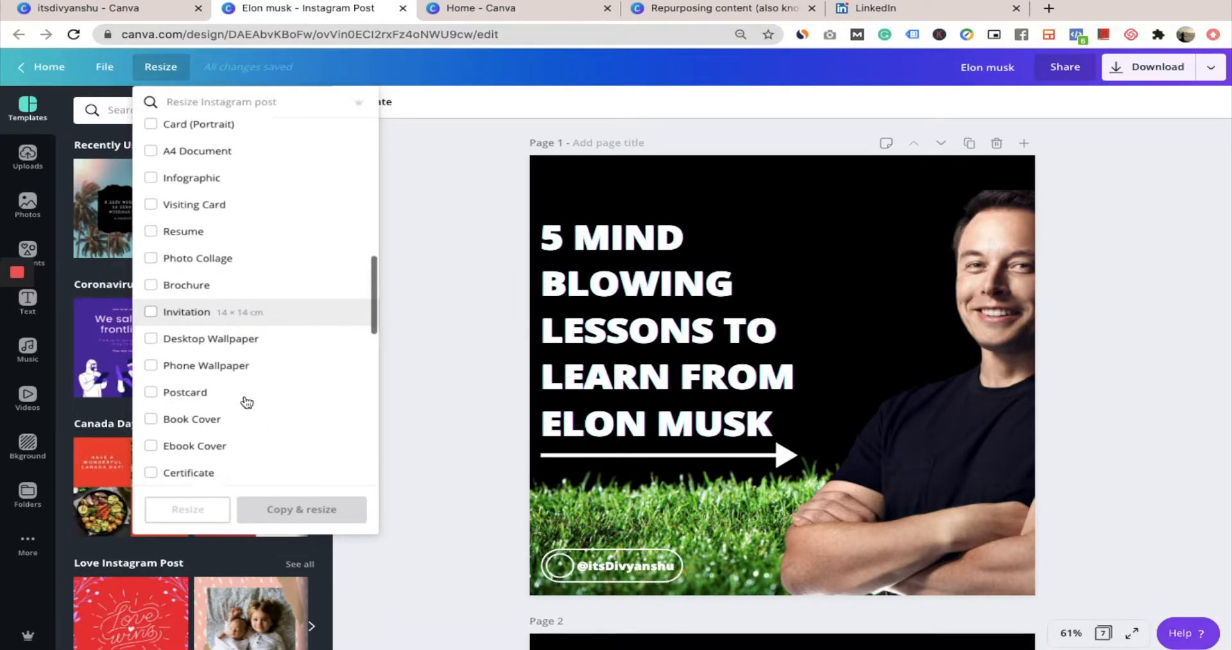
{"action": "scroll", "coordinate": [246, 402], "scroll_direction": "down", "scroll_amount": 3}
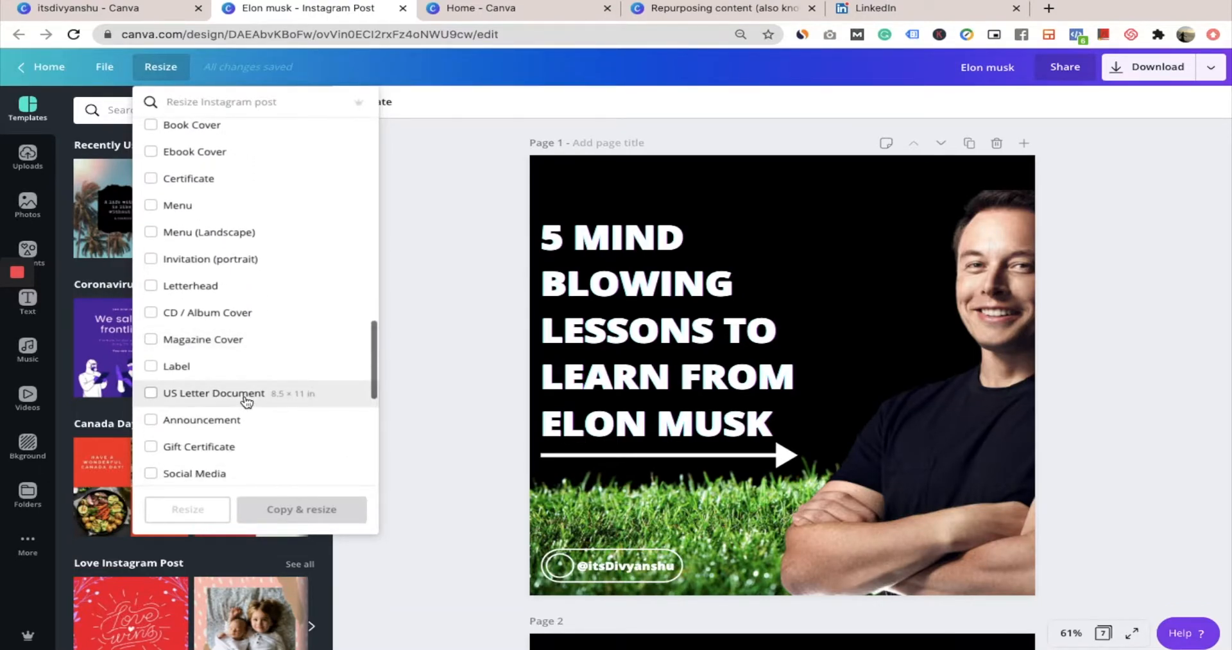
{"action": "scroll", "coordinate": [244, 388], "scroll_direction": "down", "scroll_amount": 3}
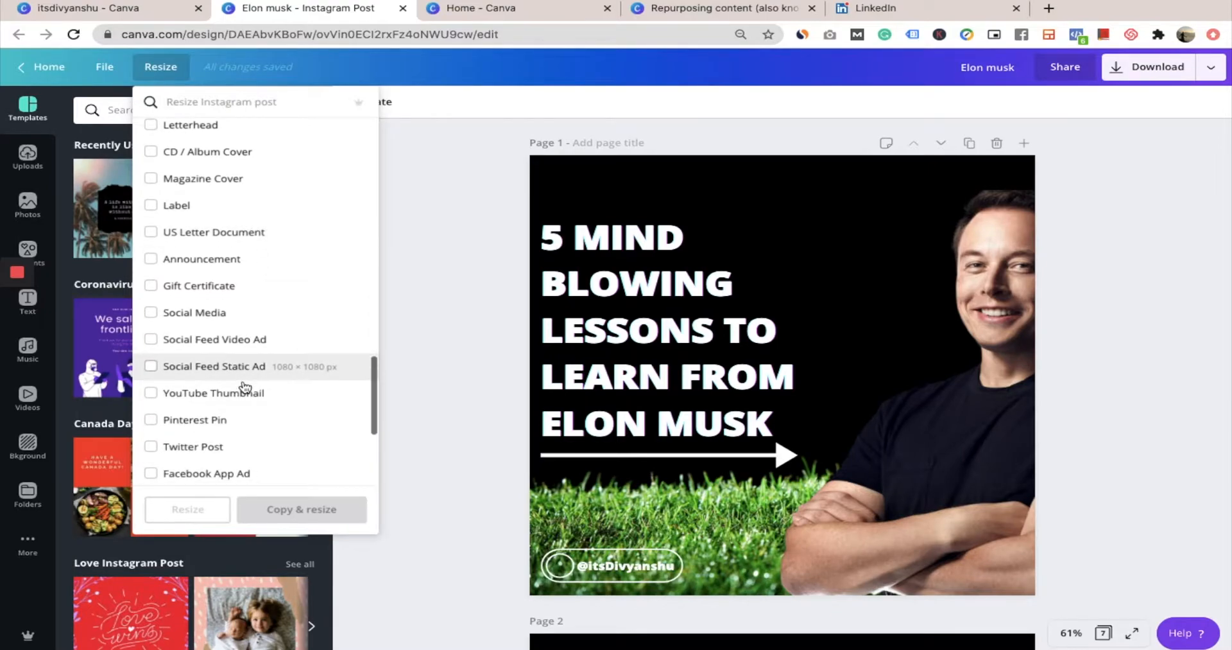
Find the Pinterest Pin format (1000 × 1500 px) among the resize options and create a resized copy of the design in it
{"action": "left_click", "coordinate": [226, 104]}
{"action": "type", "text": "Pin"}
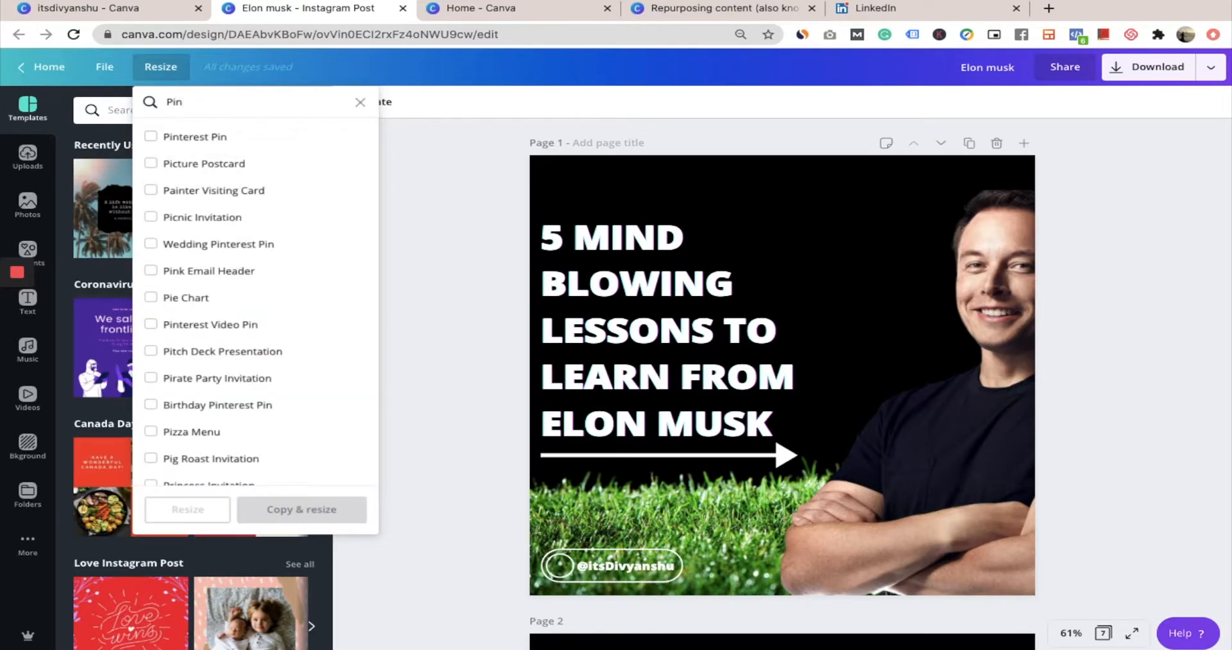
{"action": "left_click", "coordinate": [230, 137]}
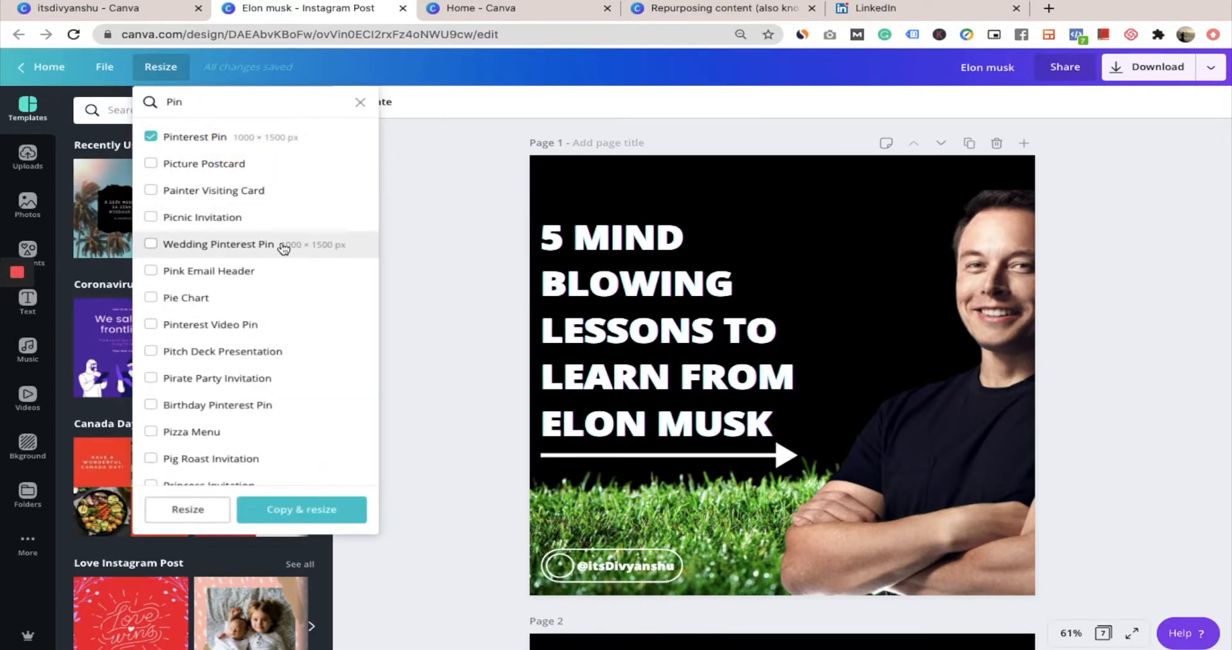
{"action": "left_click", "coordinate": [315, 513]}
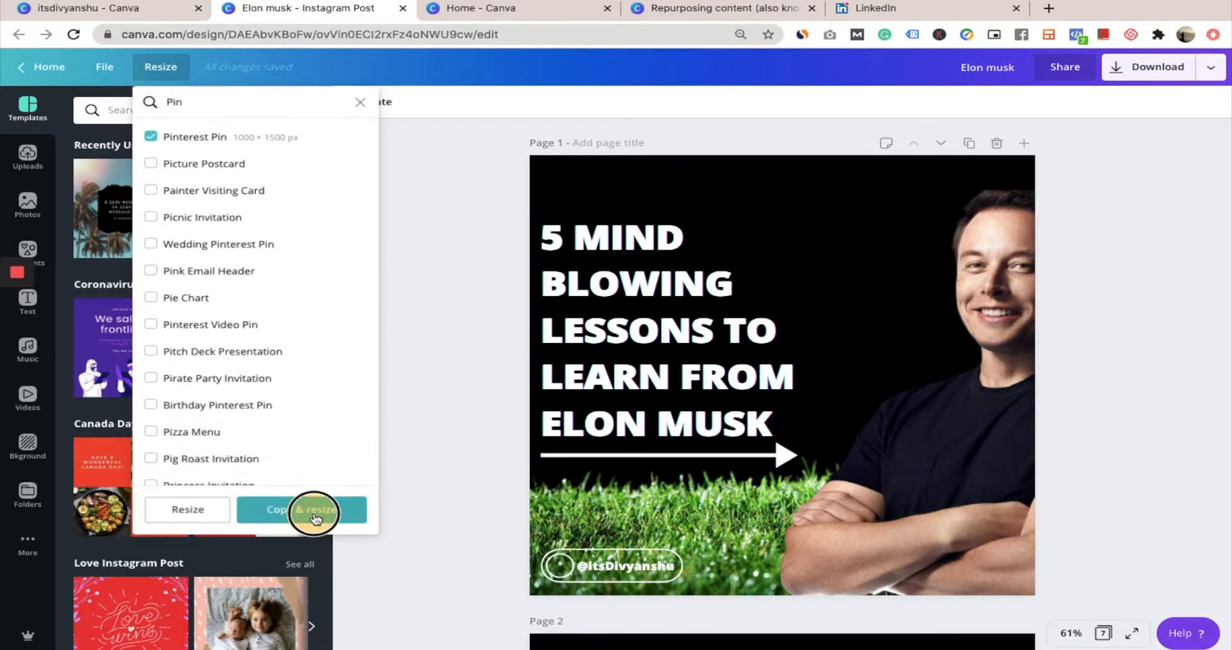
{"action": "left_click", "coordinate": [276, 510]}
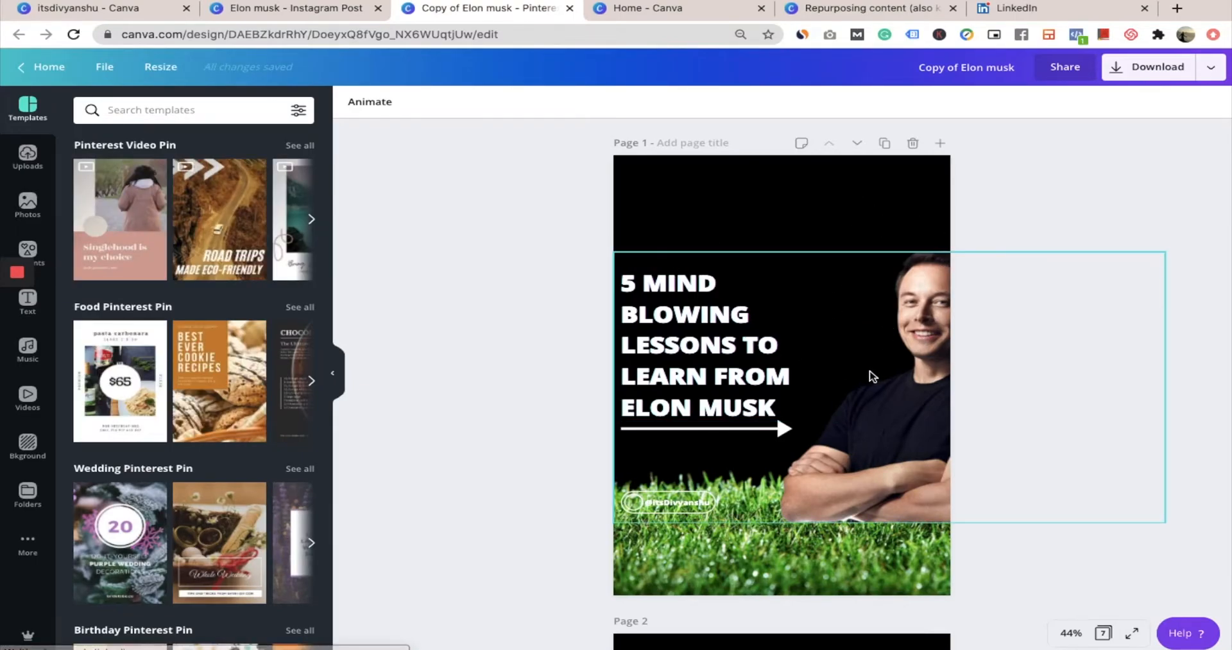
Compare the Pinterest Pin copy with the original Instagram post and review the layout of the copy's pages
{"action": "left_click", "coordinate": [311, 9]}
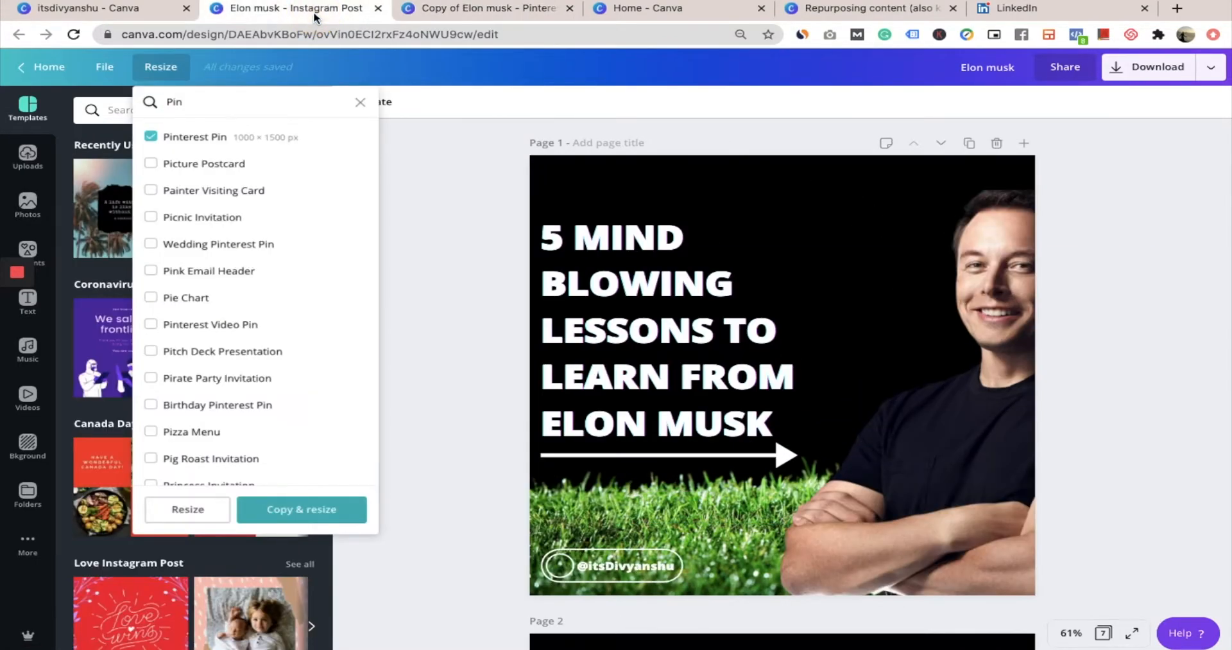
{"action": "left_click", "coordinate": [474, 9]}
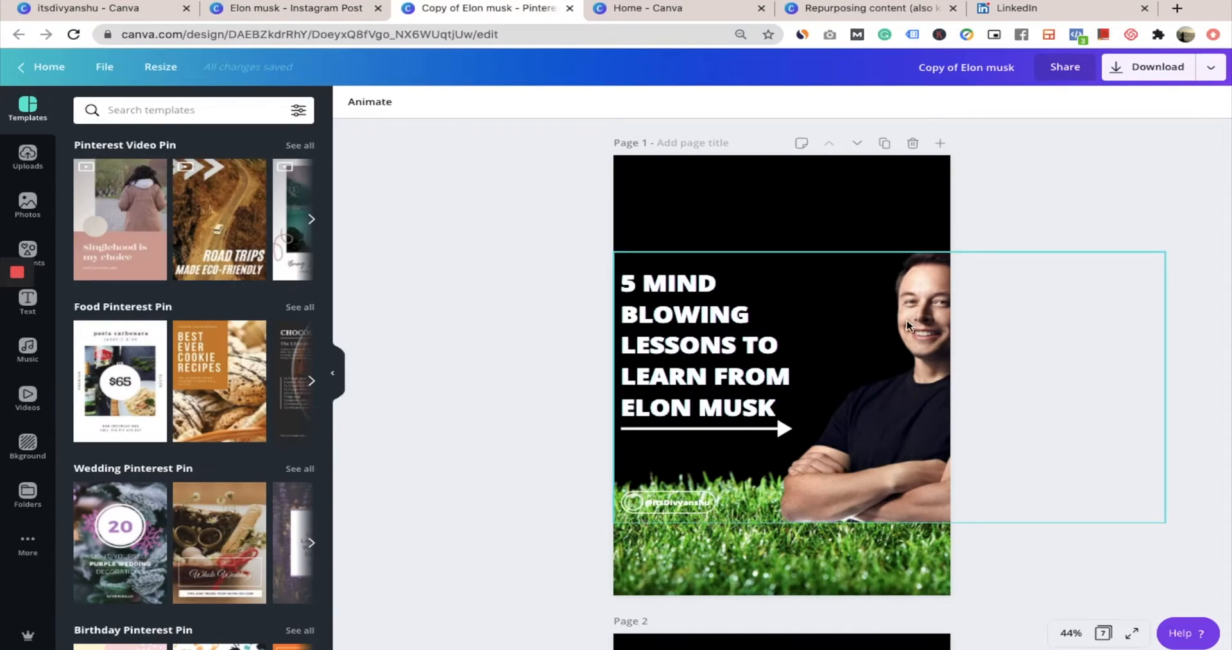
{"action": "scroll", "coordinate": [849, 409], "scroll_direction": "down", "scroll_amount": 10}
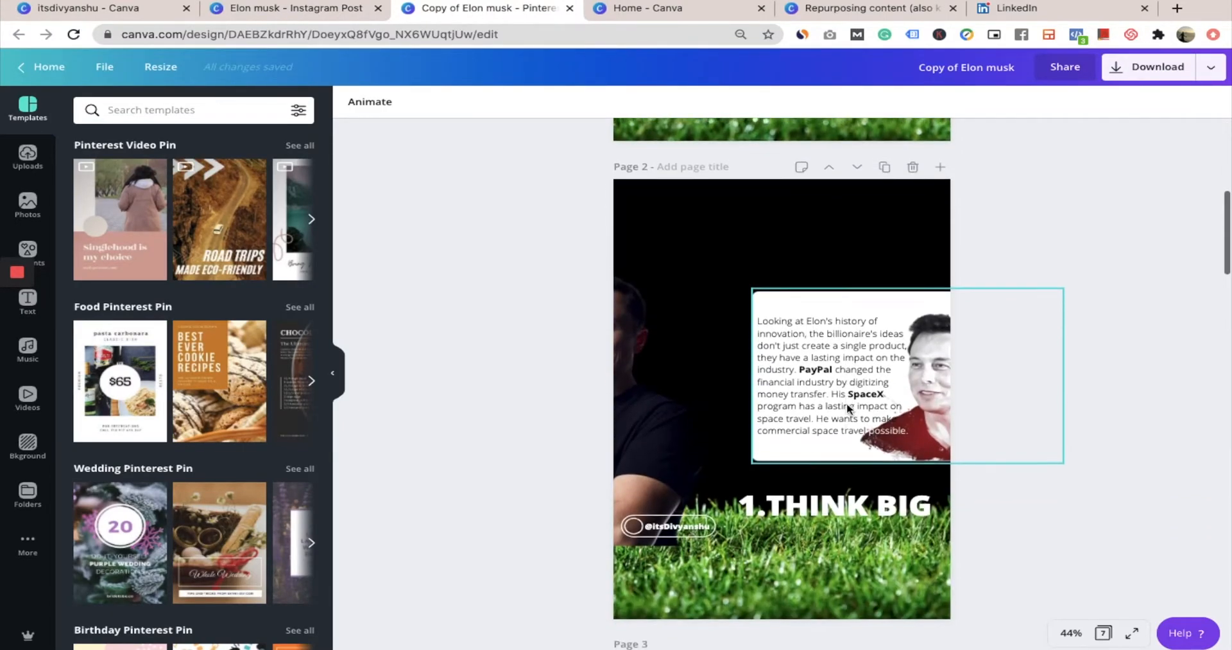
{"action": "scroll", "coordinate": [849, 409], "scroll_direction": "down", "scroll_amount": 8}
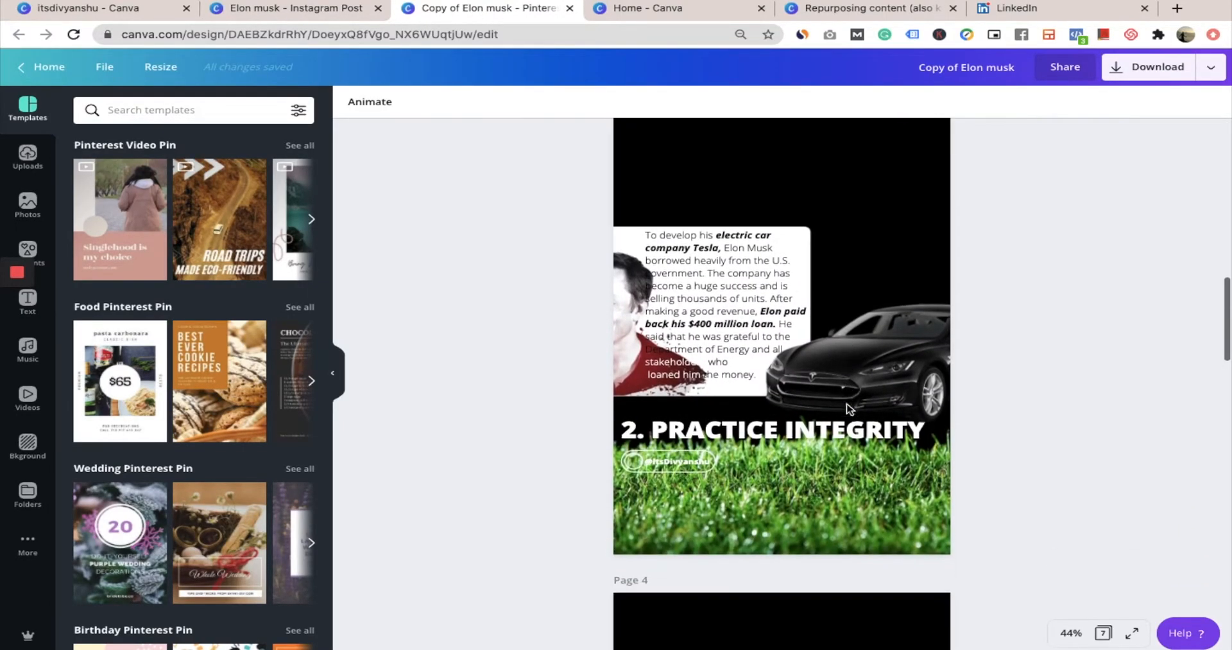
{"action": "scroll", "coordinate": [849, 409], "scroll_direction": "down", "scroll_amount": 4}
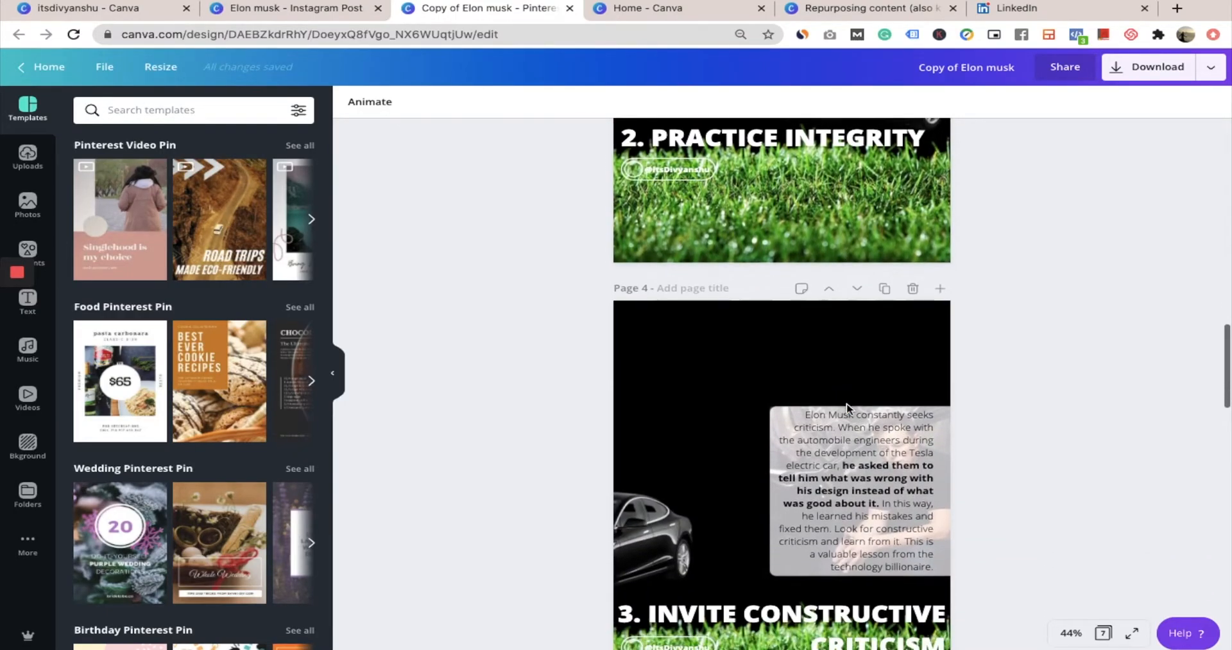
{"action": "scroll", "coordinate": [849, 409], "scroll_direction": "up", "scroll_amount": 1}
{"action": "scroll", "coordinate": [849, 409], "scroll_direction": "up", "scroll_amount": 15}
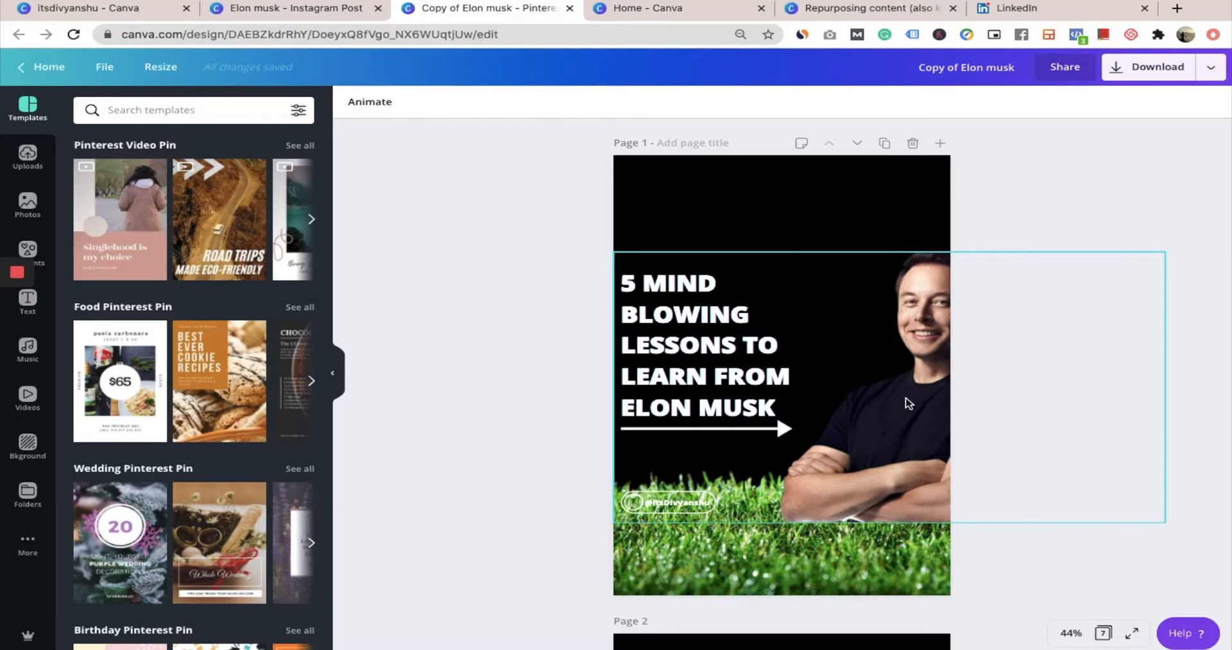
Move the Elon Musk photo, the heading text and the handle badge lower on page 1 of the Pinterest Pin copy
{"action": "left_click", "coordinate": [906, 401]}
{"action": "mouse_move", "coordinate": [912, 481]}
{"action": "left_mouse_down"}
{"action": "mouse_move", "coordinate": [908, 468]}
{"action": "mouse_move", "coordinate": [847, 473]}
{"action": "mouse_move", "coordinate": [918, 473]}
{"action": "left_mouse_up"}
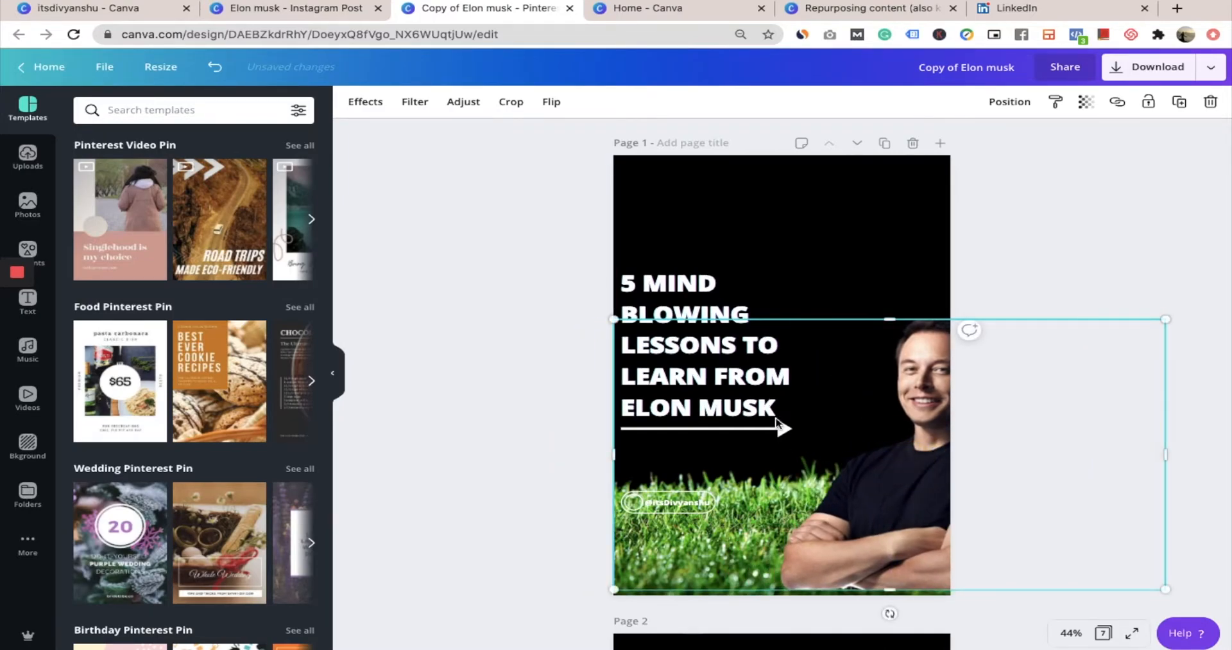
{"action": "left_click_drag", "start_coordinate": [724, 378], "coordinate": [723, 448]}
{"action": "left_click_drag", "start_coordinate": [663, 511], "coordinate": [669, 551]}
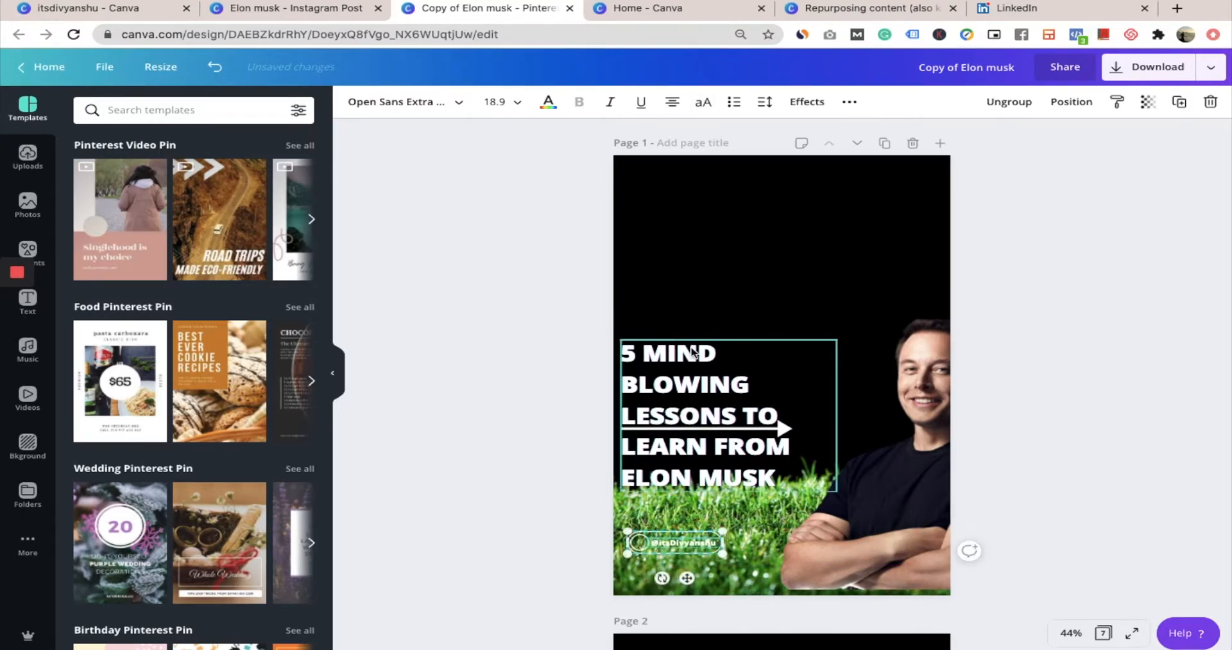
{"action": "left_click", "coordinate": [751, 265]}
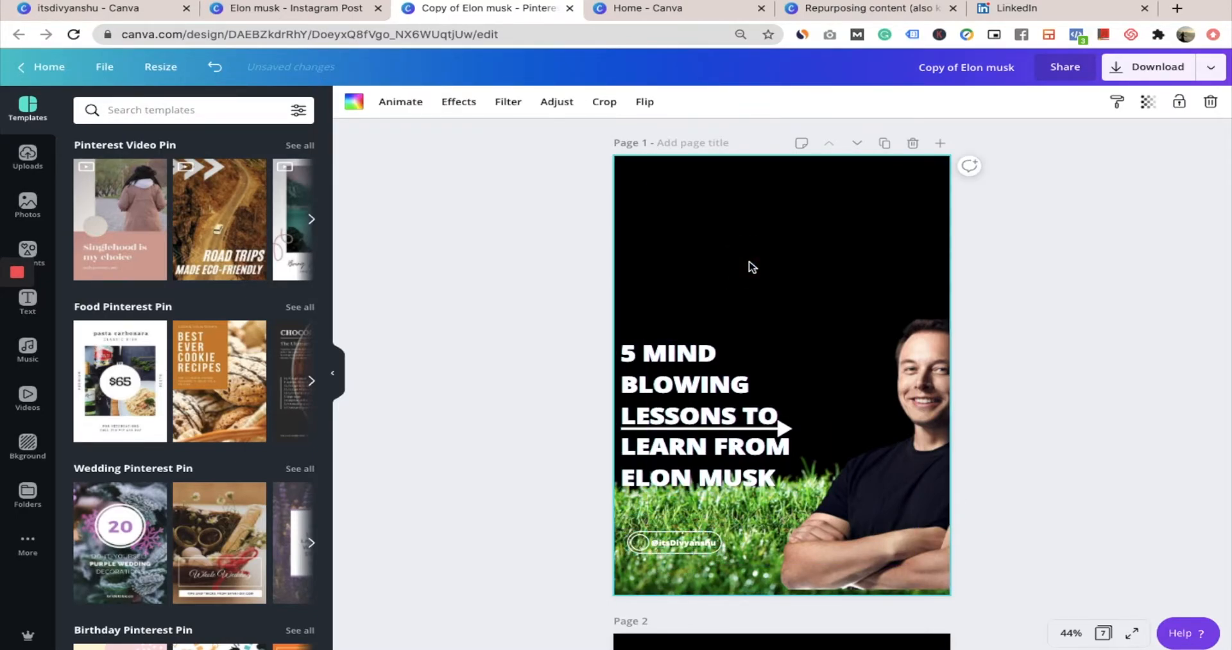
Review the layout of page 2 in the Pinterest Pin copy
{"action": "scroll", "coordinate": [753, 267], "scroll_direction": "down", "scroll_amount": 3}
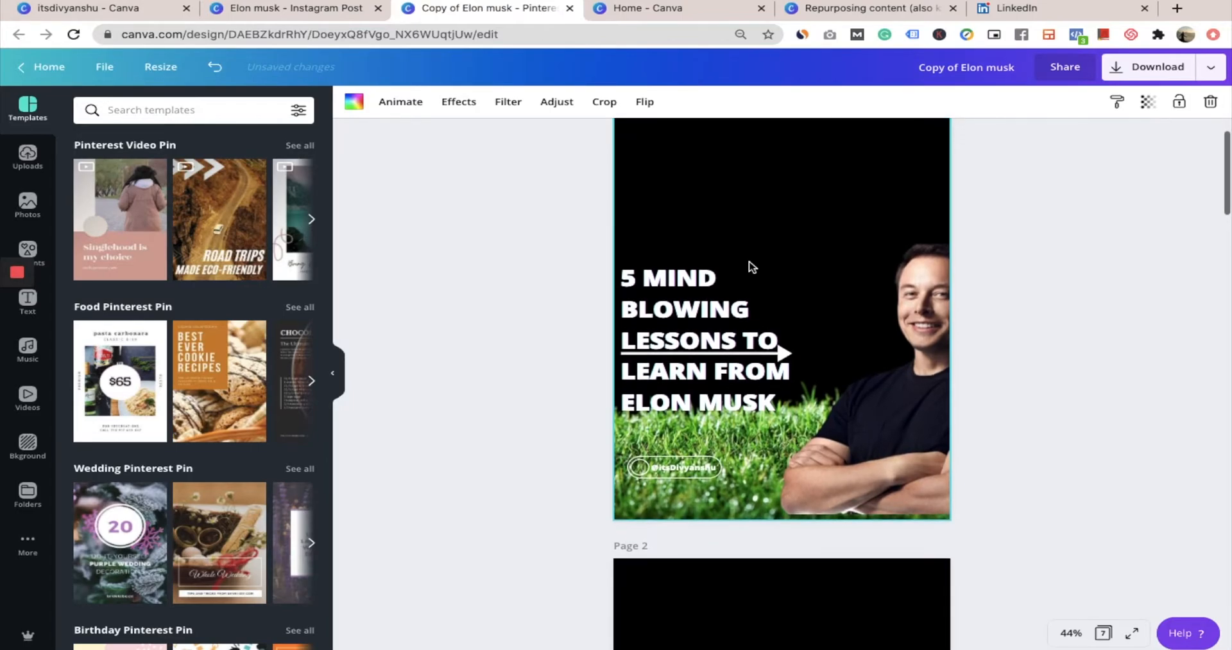
{"action": "scroll", "coordinate": [752, 266], "scroll_direction": "down", "scroll_amount": 5}
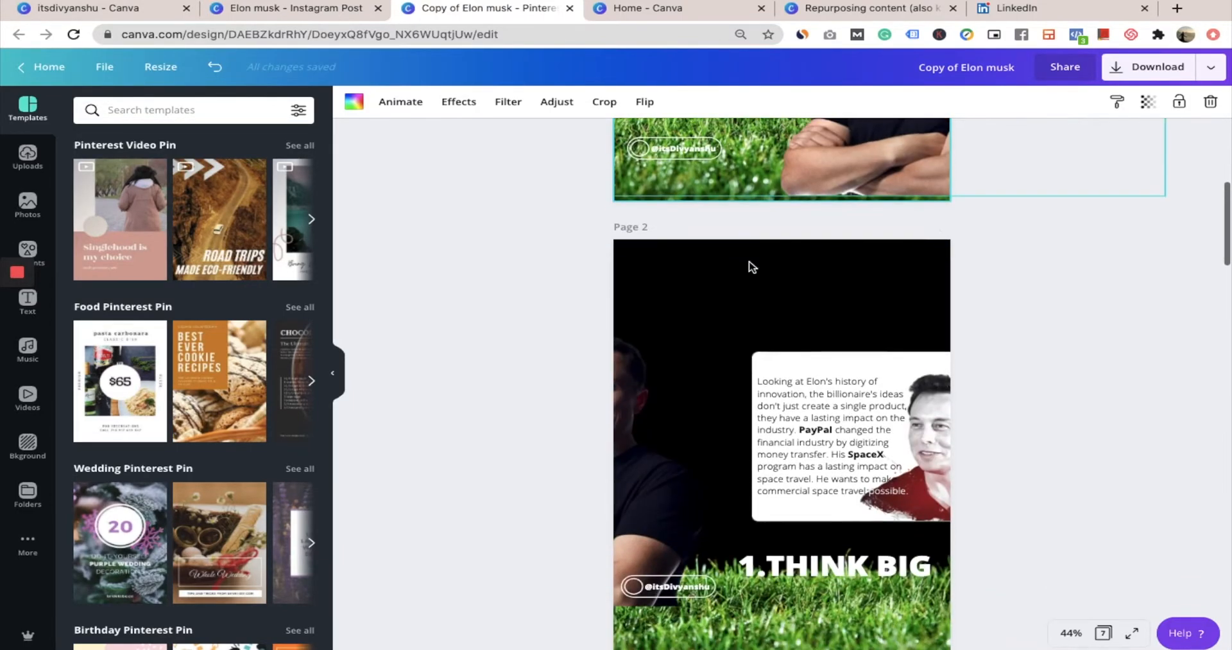
{"action": "scroll", "coordinate": [720, 380], "scroll_direction": "down", "scroll_amount": 2}
{"action": "scroll", "coordinate": [720, 381], "scroll_direction": "up", "scroll_amount": 1}
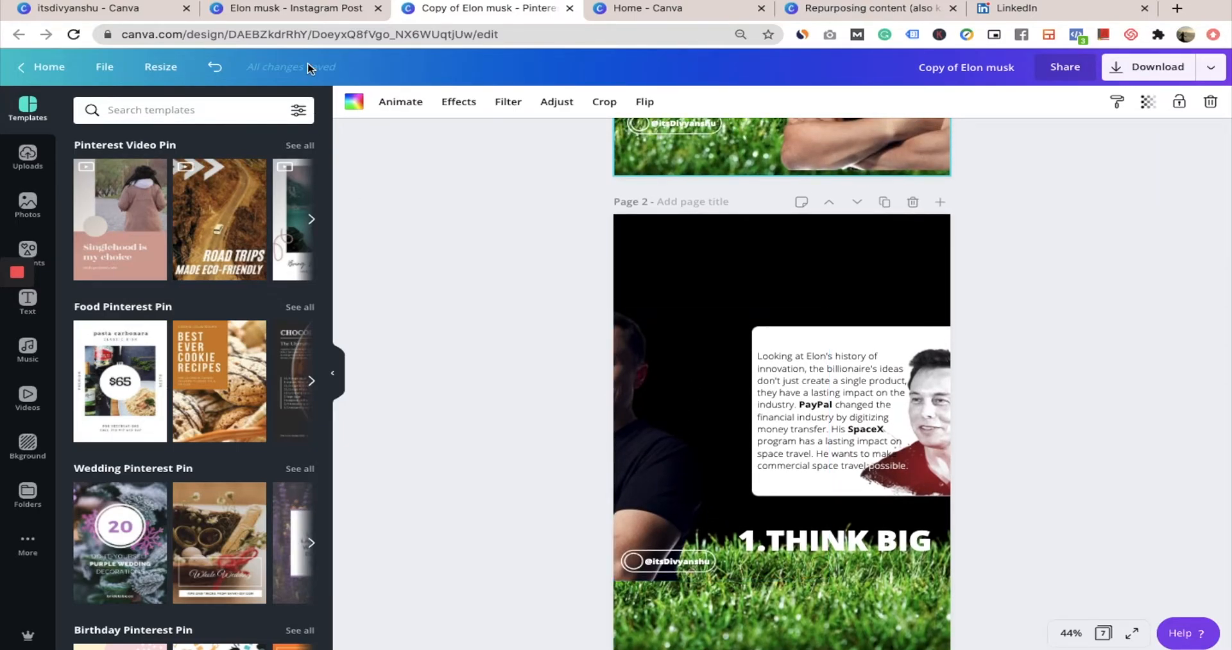
Return to the original Elon Musk Instagram post and look through its list of resize formats
{"action": "left_click", "coordinate": [307, 9]}
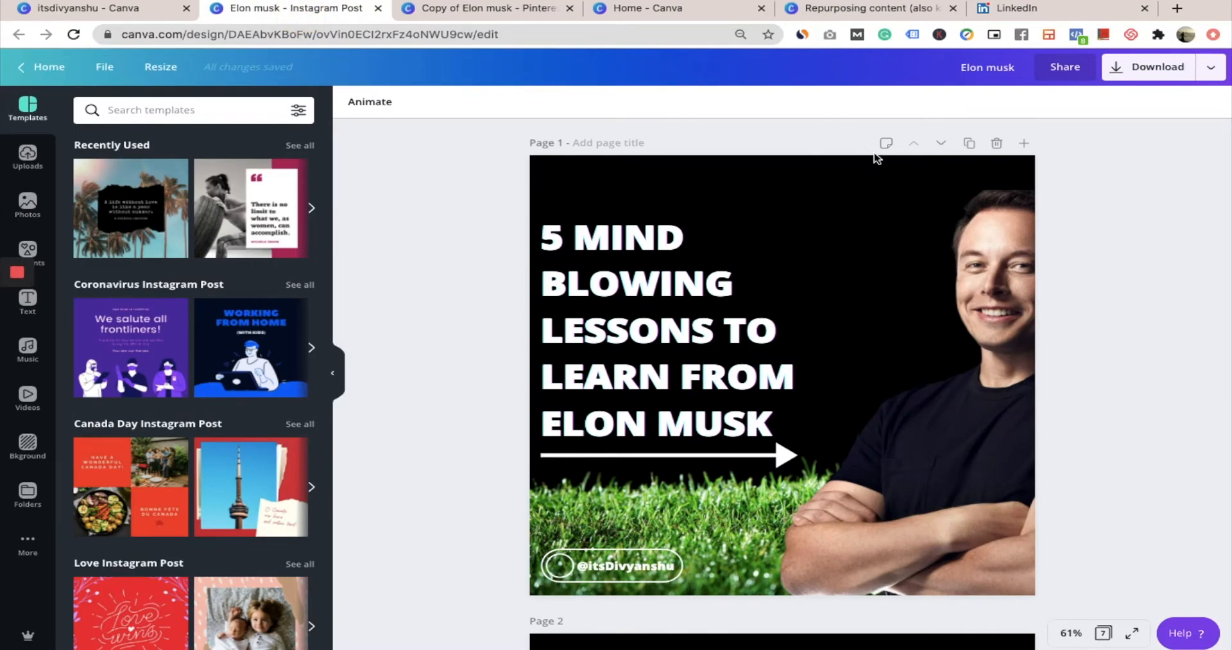
{"action": "left_click", "coordinate": [161, 67]}
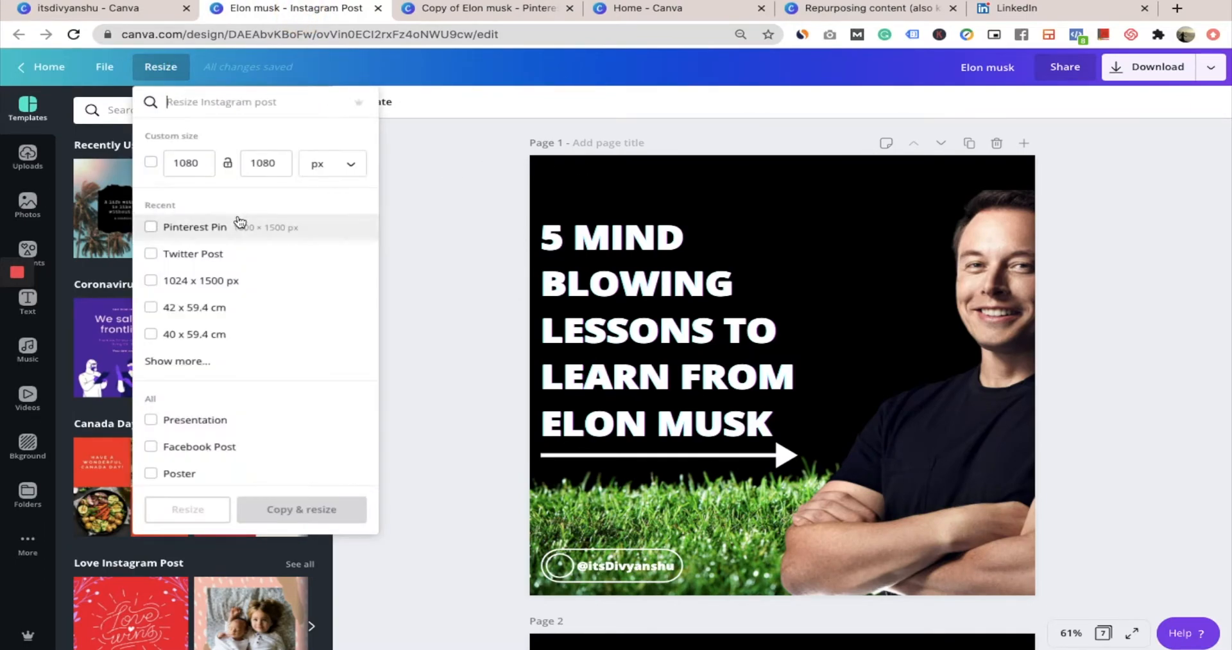
{"action": "scroll", "coordinate": [241, 356], "scroll_direction": "down", "scroll_amount": 3}
{"action": "scroll", "coordinate": [241, 356], "scroll_direction": "down", "scroll_amount": 15}
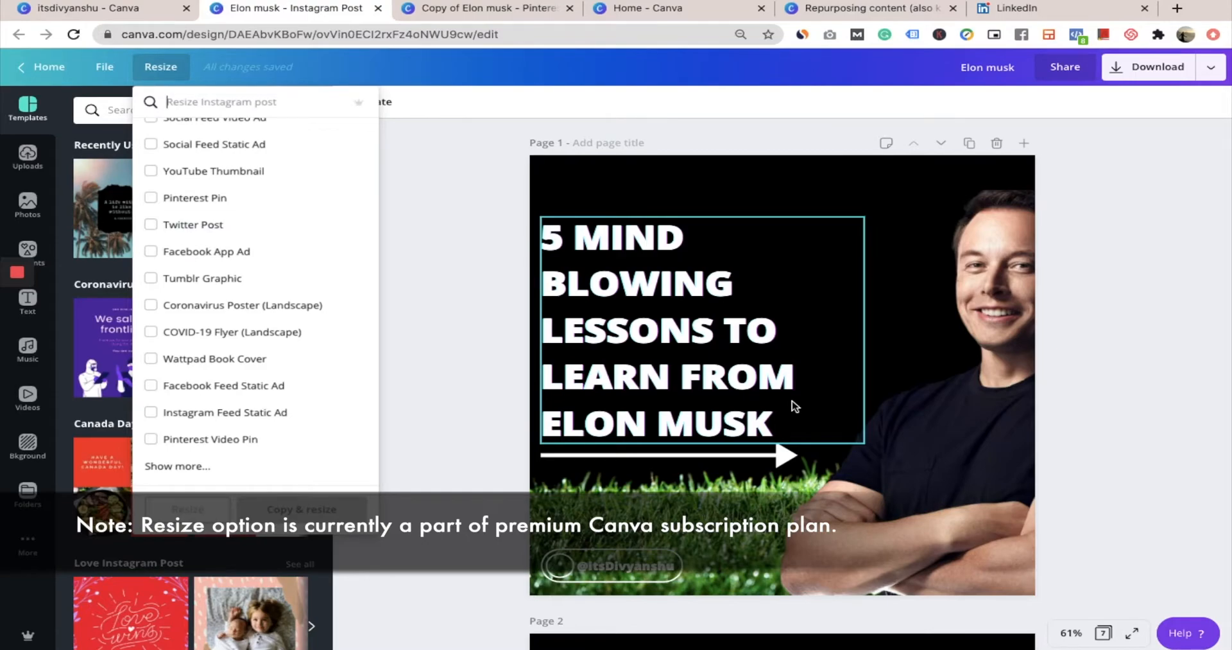
{"action": "left_click", "coordinate": [1184, 234]}
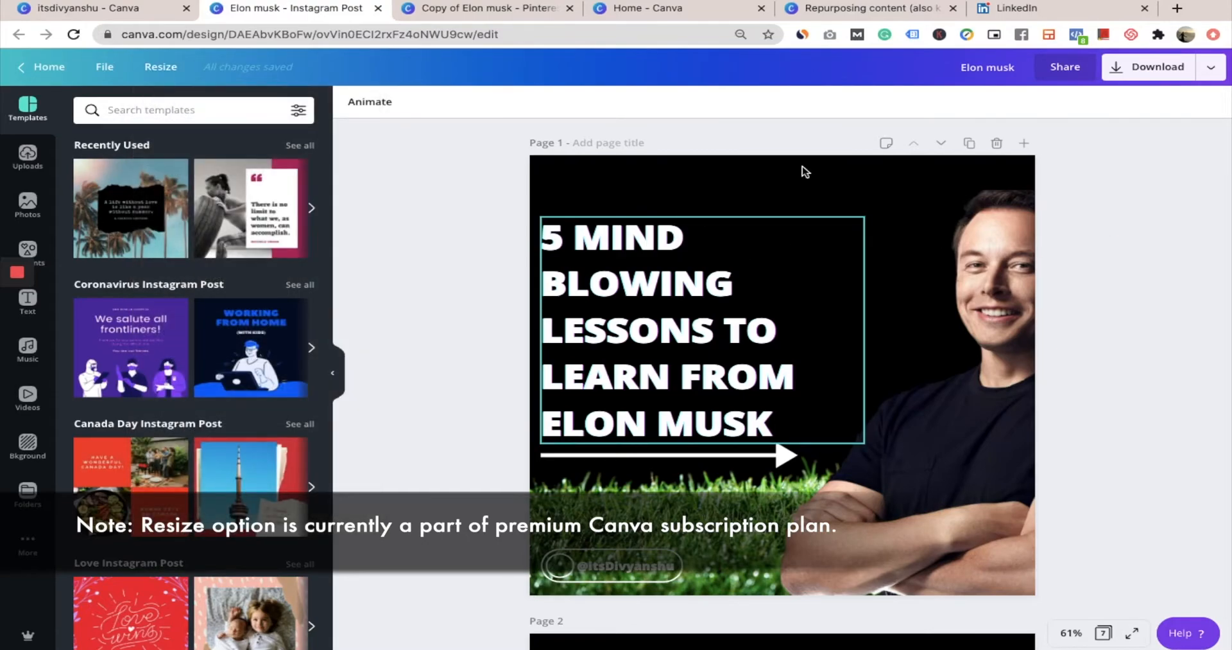
{"action": "left_click", "coordinate": [872, 203]}
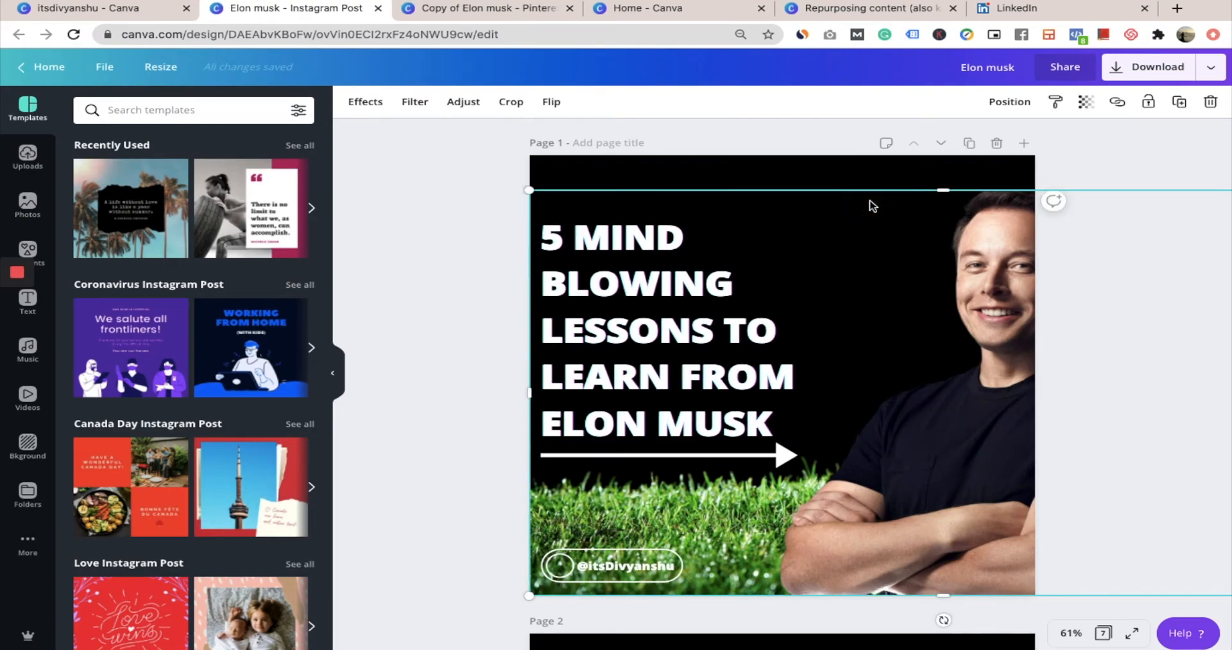
{"action": "left_click", "coordinate": [1155, 312]}
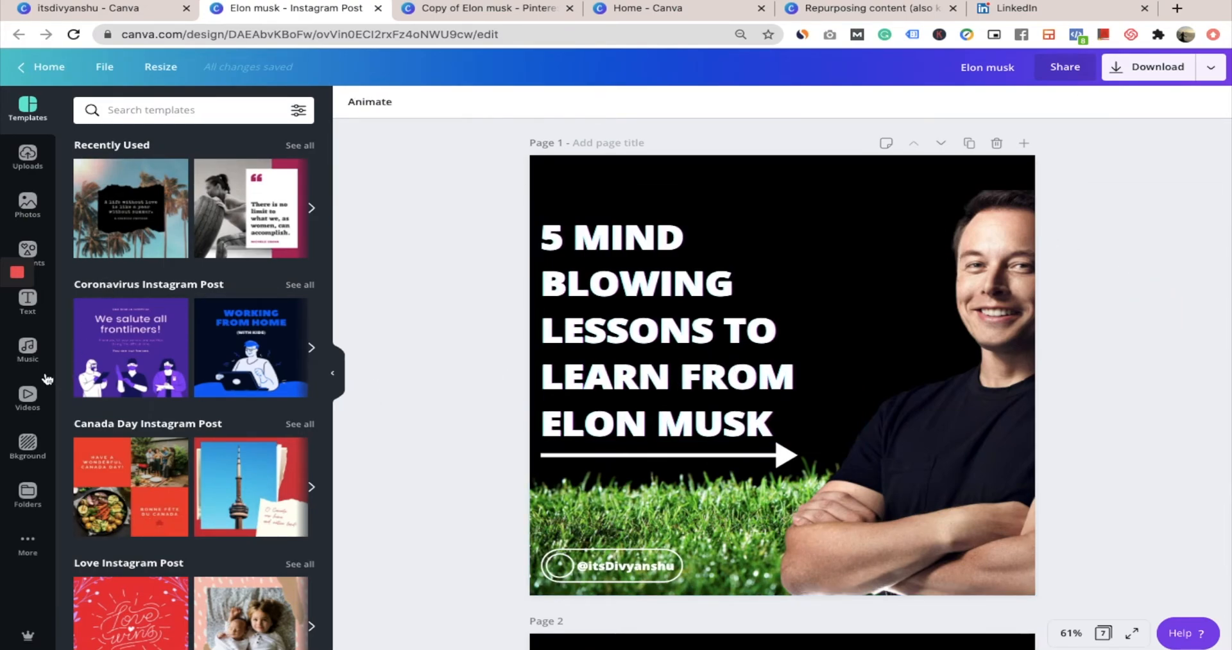
Add the recently used audio track Video Game Blockbuster to the Elon Musk Instagram post
{"action": "left_click", "coordinate": [33, 355]}
{"action": "left_click", "coordinate": [31, 357]}
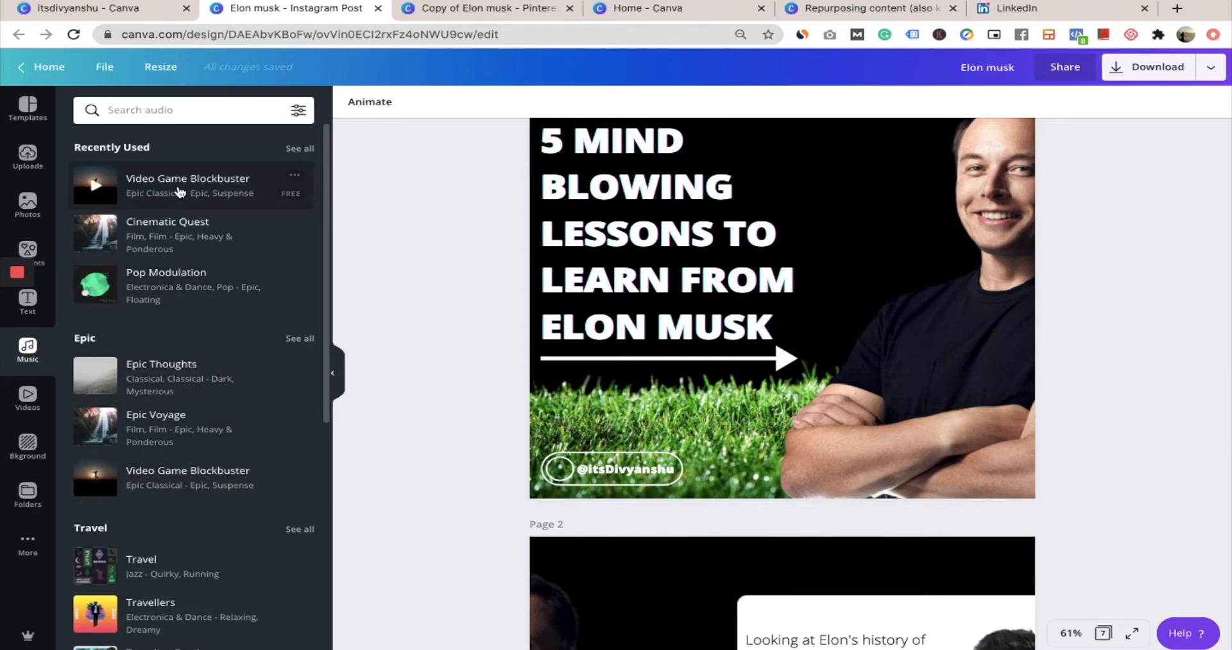
{"action": "left_click_drag", "start_coordinate": [179, 187], "coordinate": [624, 275]}
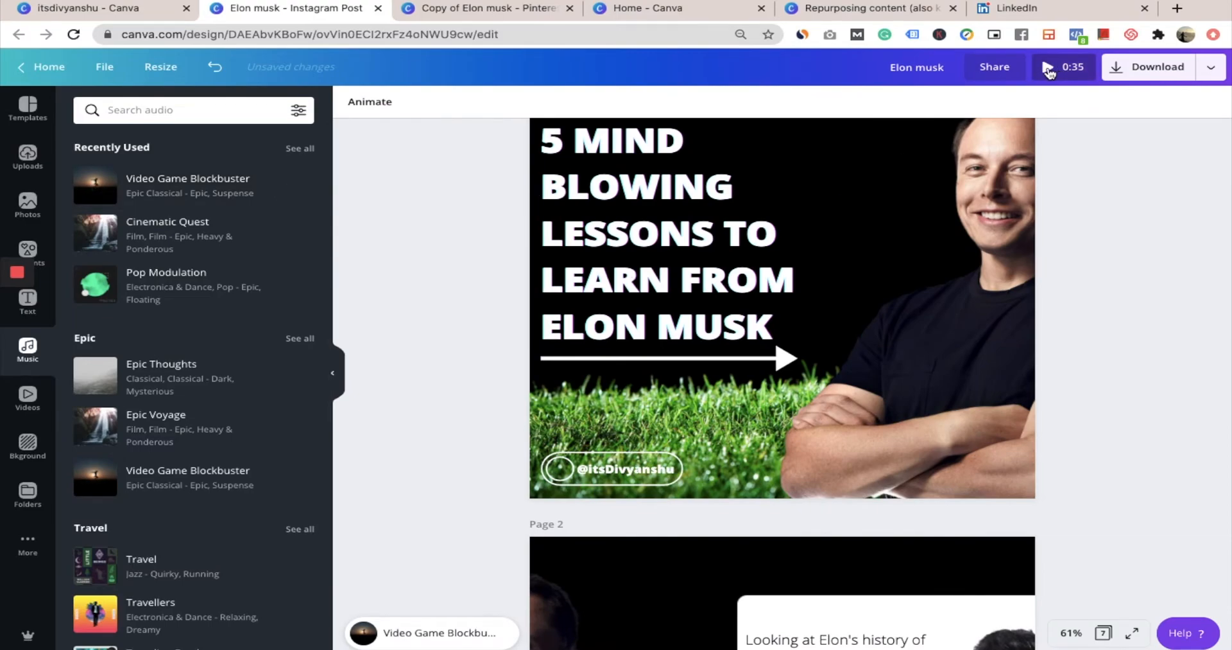
Preview the Elon Musk post as a video with music, skipping ahead to about 0:15, and return to the editor
{"action": "left_click", "coordinate": [1049, 69]}
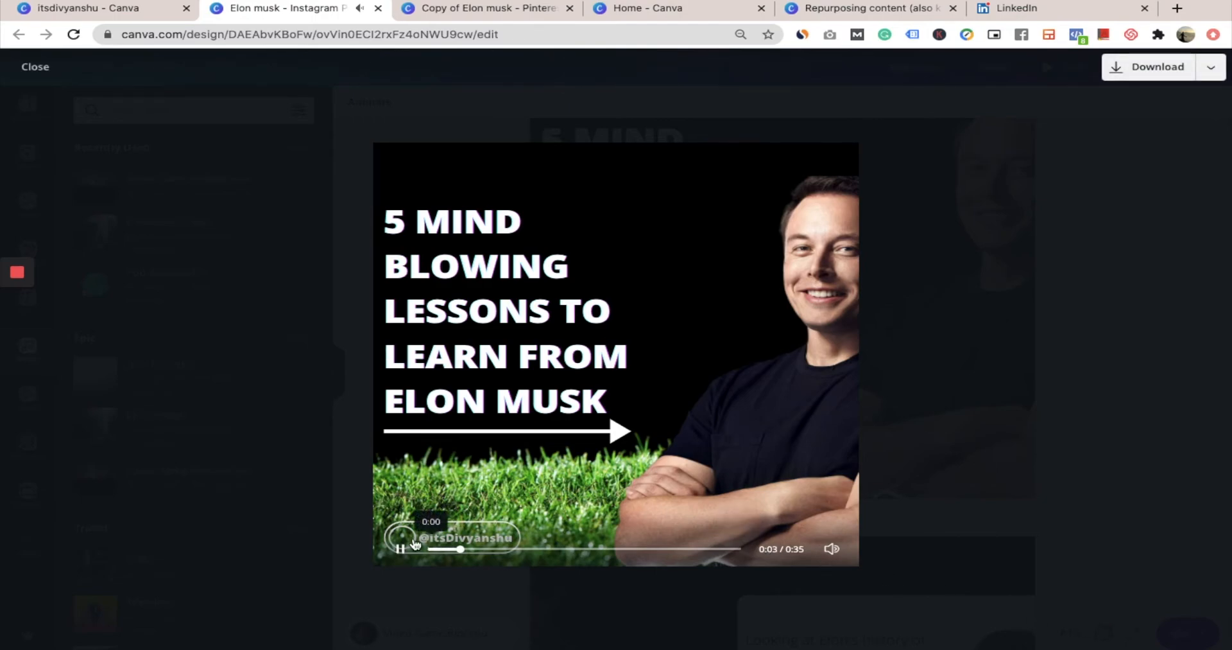
{"action": "left_click", "coordinate": [568, 549]}
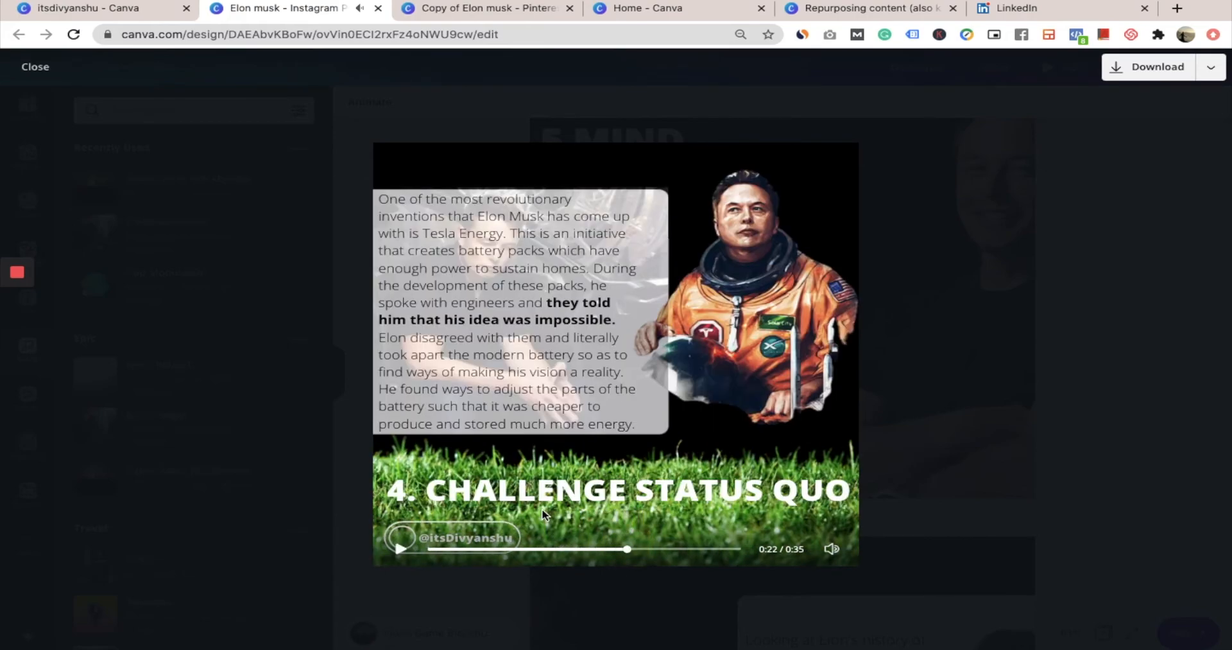
{"action": "left_click", "coordinate": [979, 270]}
{"action": "scroll", "coordinate": [963, 257], "scroll_direction": "up", "scroll_amount": 3}
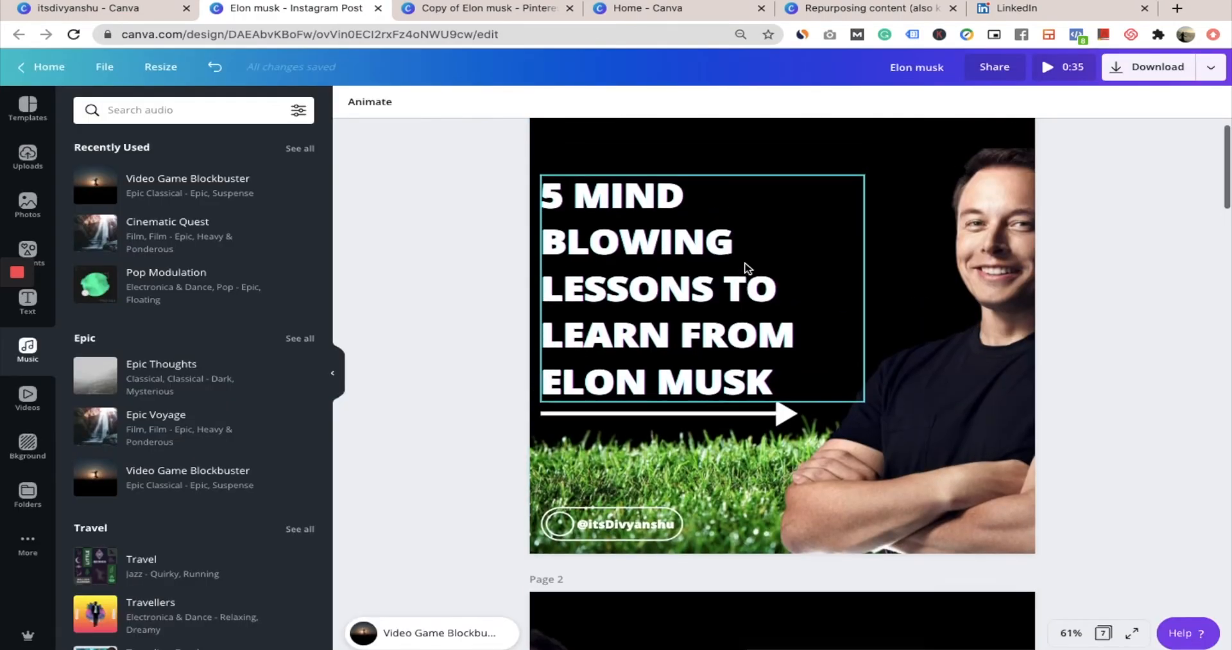
Open the download settings for the Elon Musk Instagram post and look through the available file types
{"action": "left_click", "coordinate": [1212, 67]}
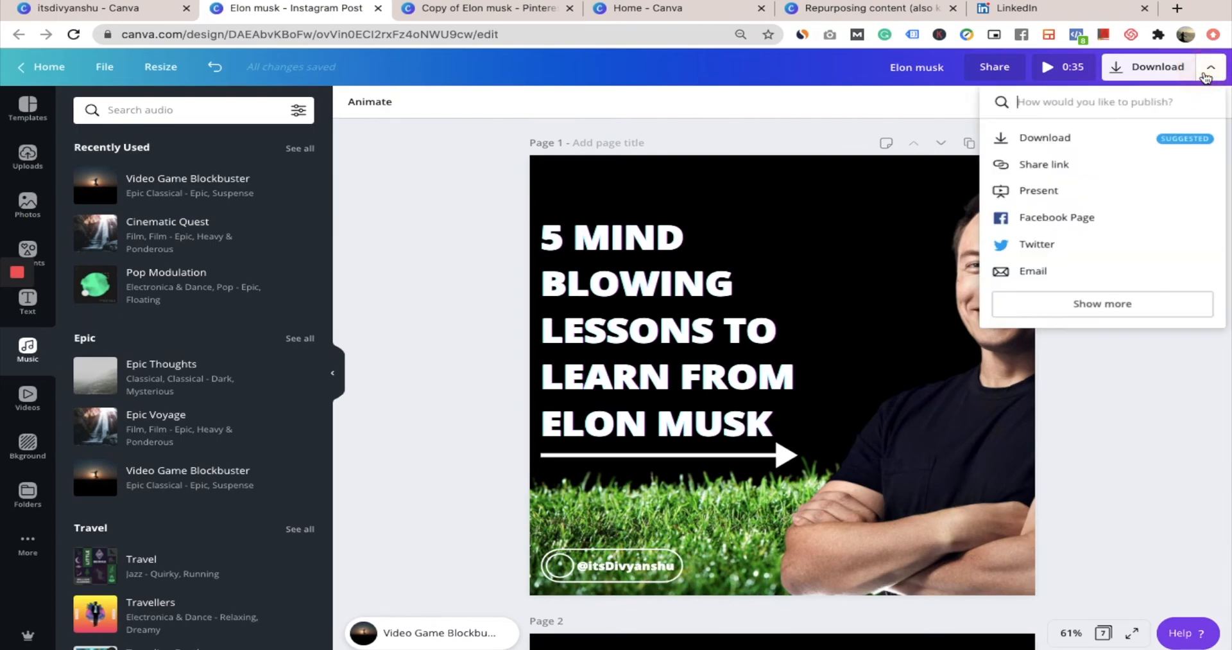
{"action": "left_click", "coordinate": [1153, 70]}
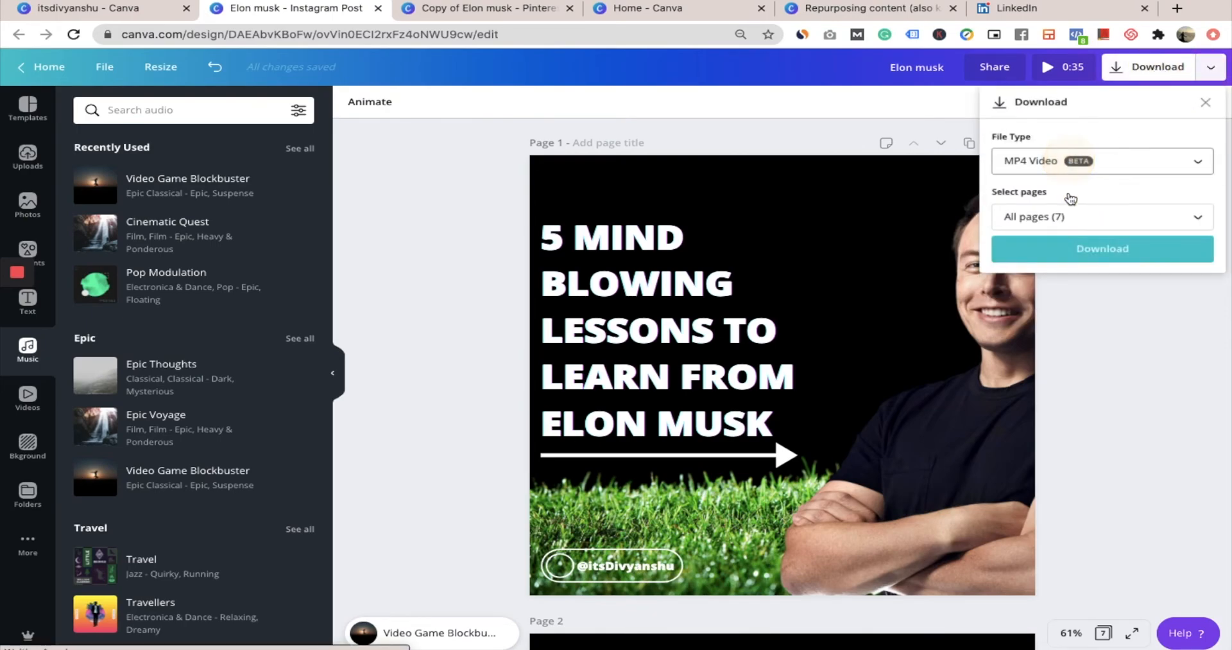
{"action": "left_click", "coordinate": [1055, 163]}
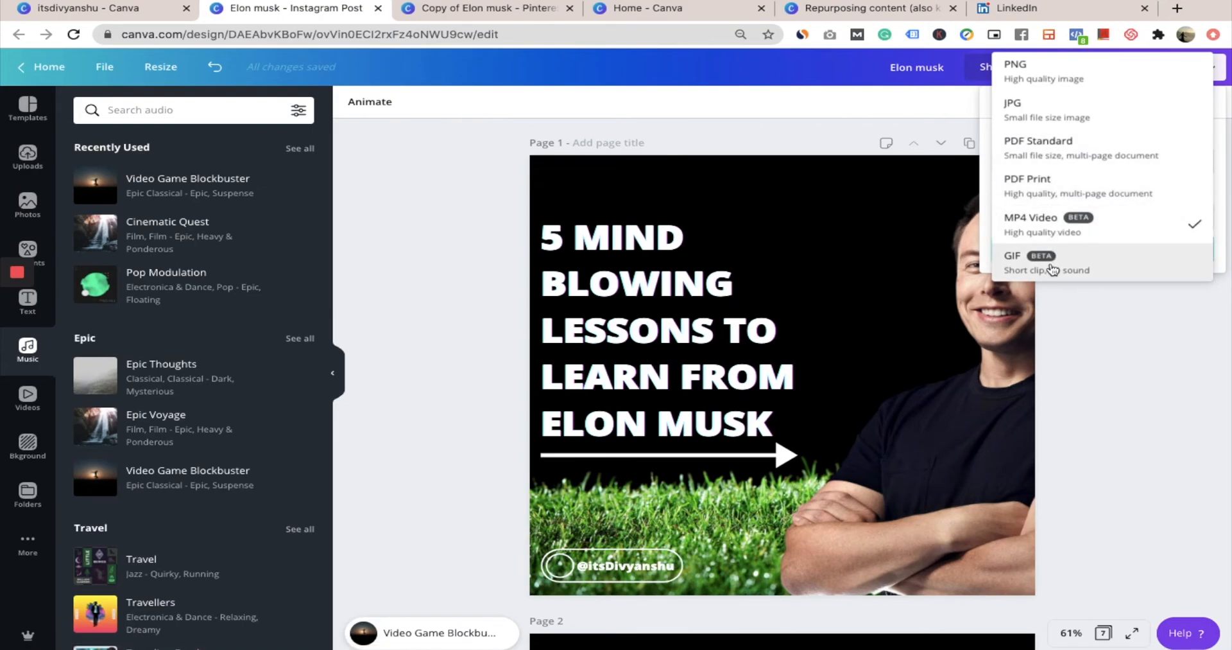